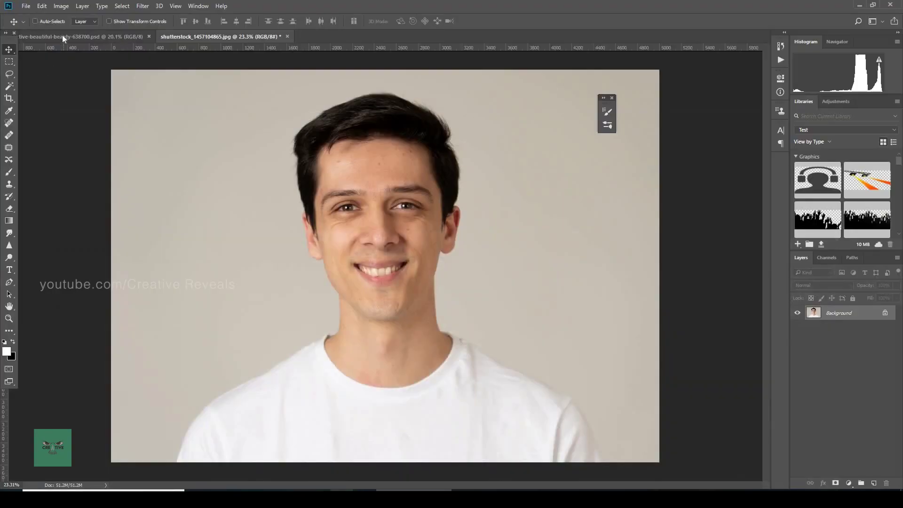
left_click(63, 37)
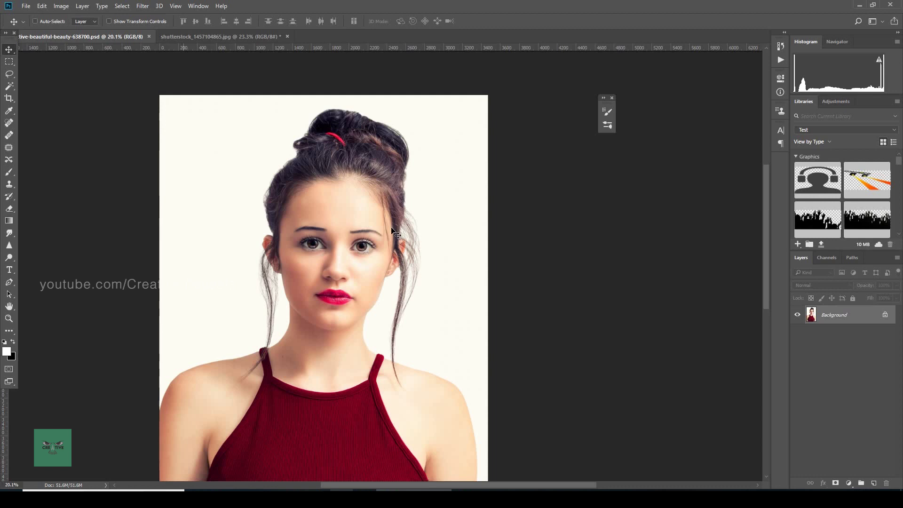
scroll(314, 250, "down", 2)
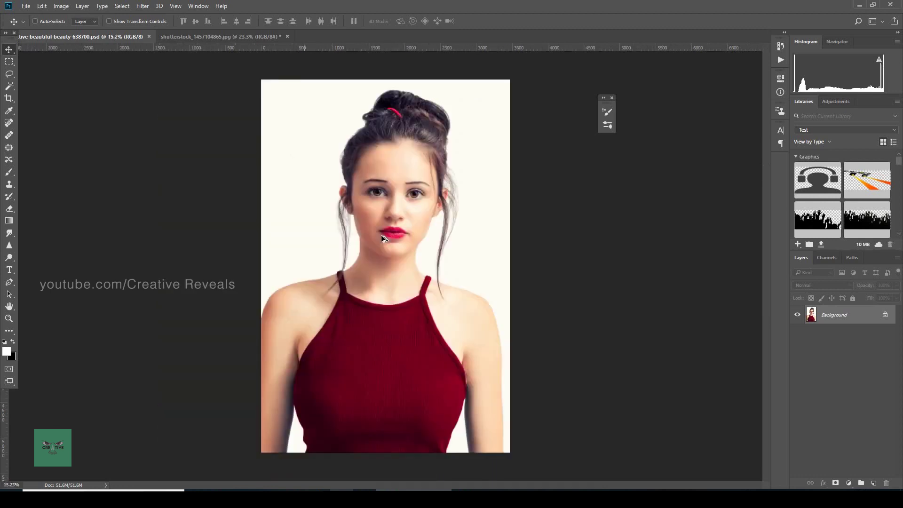
scroll(371, 210, "up", 4)
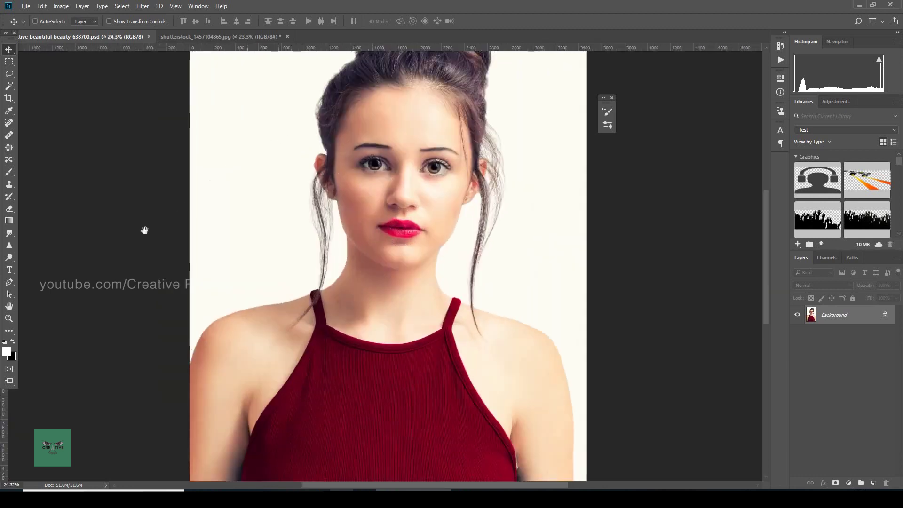
scroll(143, 230, "up", 3)
scroll(143, 230, "right", 3)
left_click(203, 36)
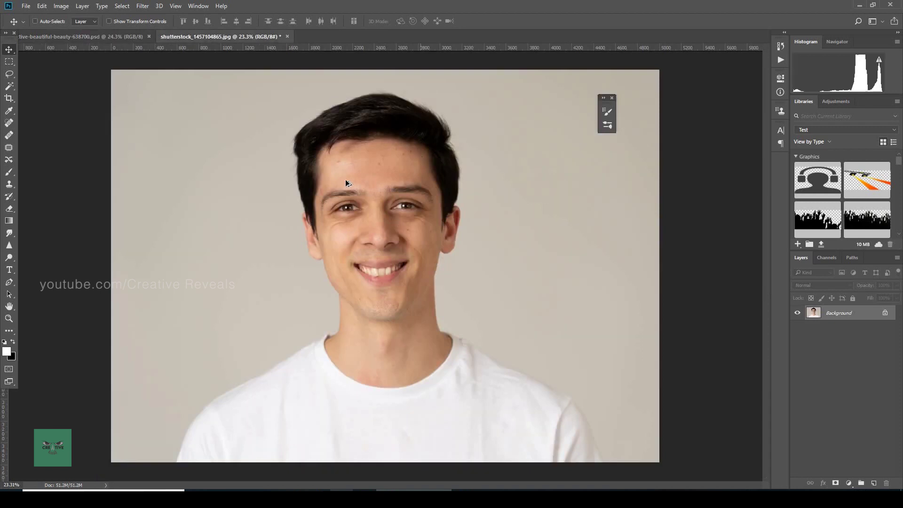
scroll(344, 181, "up", 2)
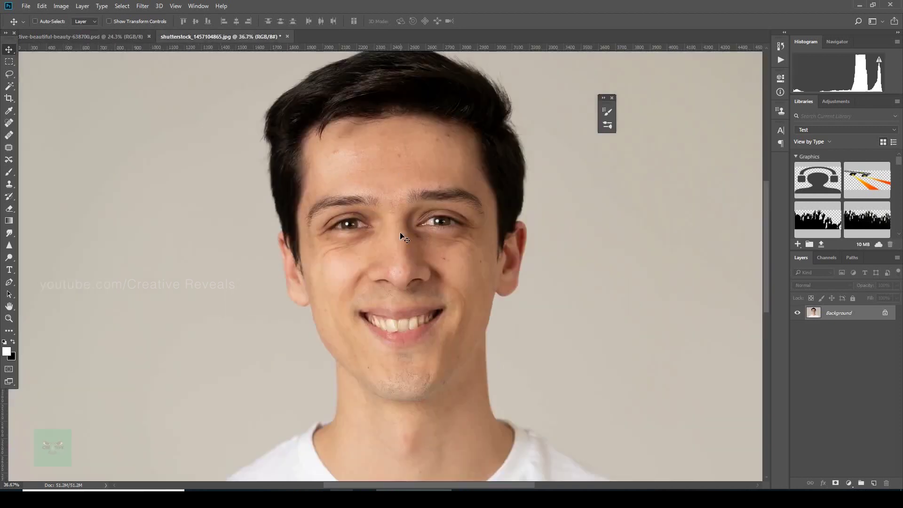
scroll(407, 198, "up", 2)
scroll(407, 198, "up", 1)
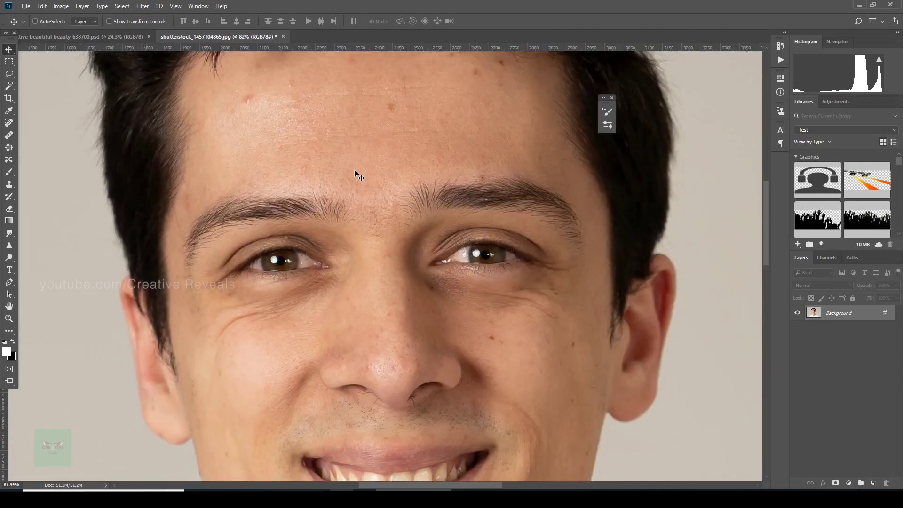
left_click(85, 37)
scroll(319, 226, "up", 3)
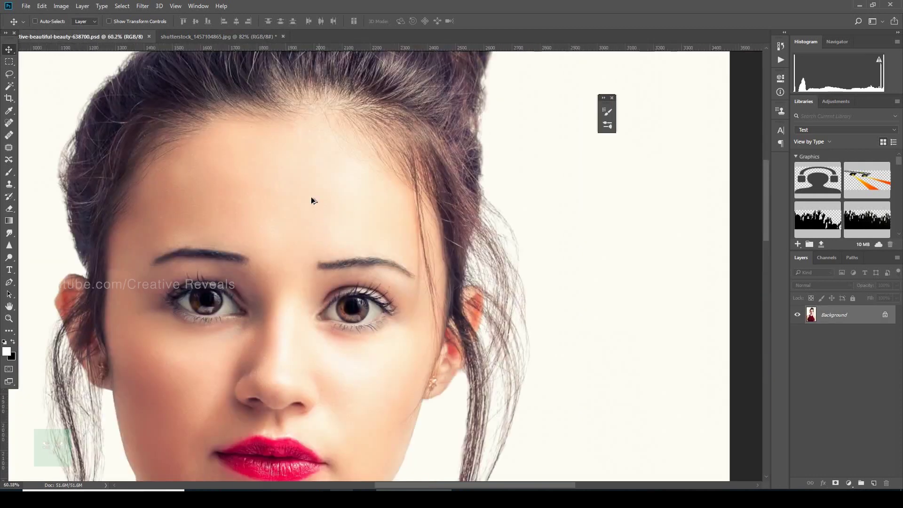
scroll(278, 179, "down", 3)
left_click(178, 37)
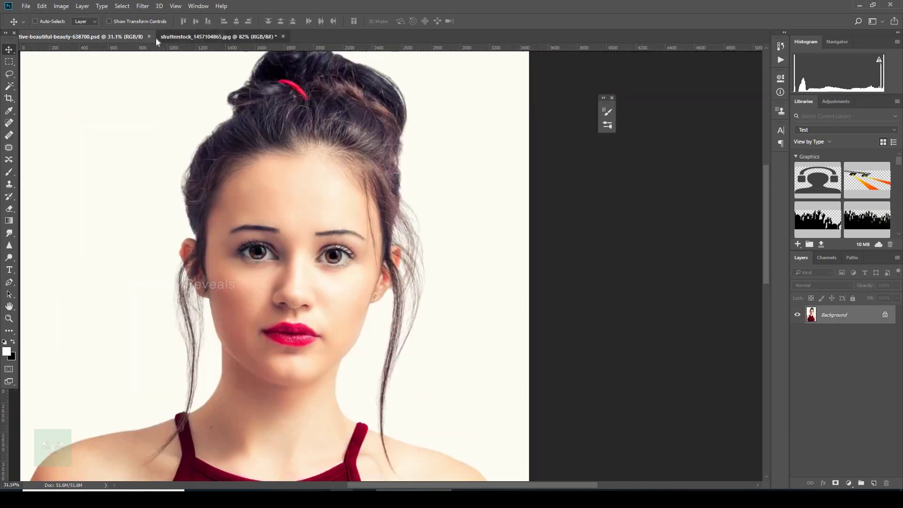
left_click(109, 37)
scroll(224, 111, "down", 2)
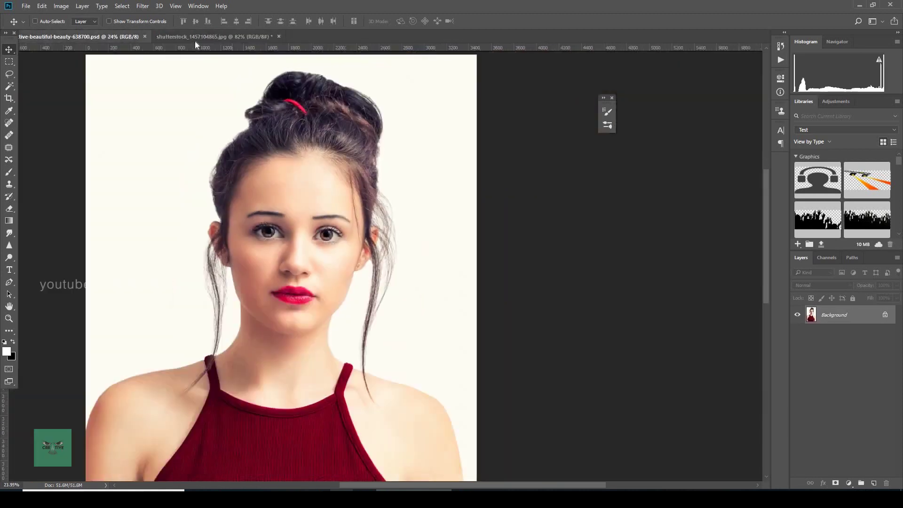
left_click(217, 36)
scroll(332, 195, "down", 2)
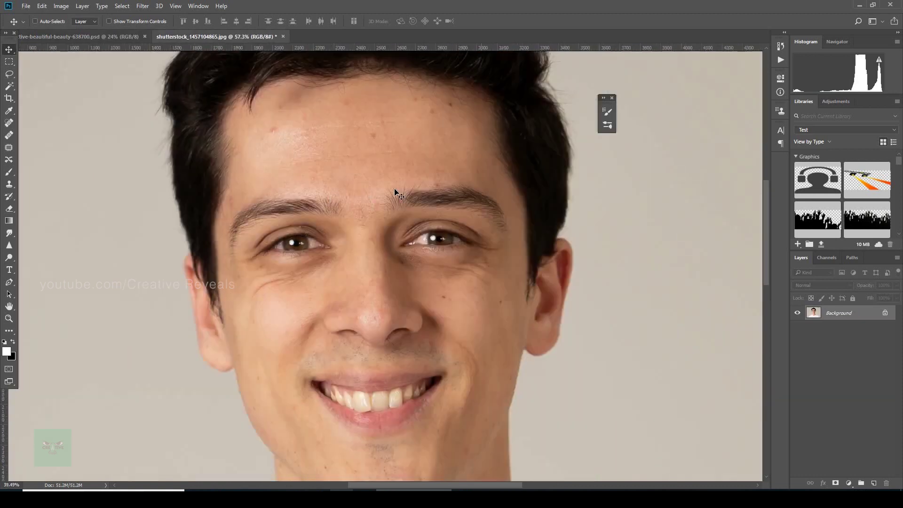
scroll(400, 195, "down", 2)
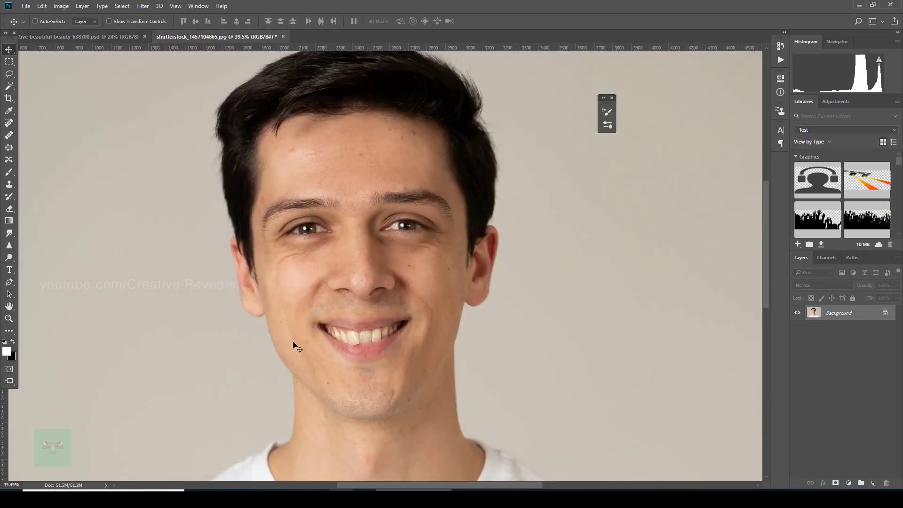
left_click(94, 36)
left_click(83, 36)
scroll(331, 254, "down", 2)
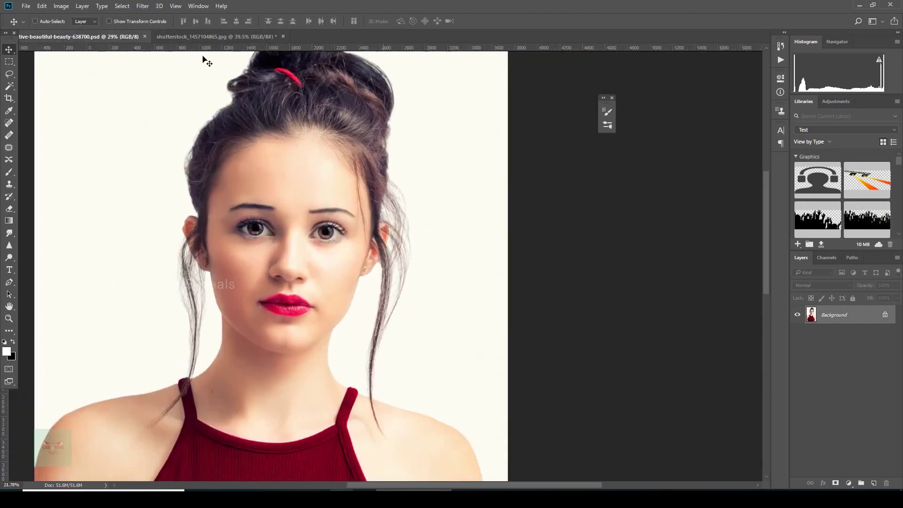
key("ctrl+Tab")
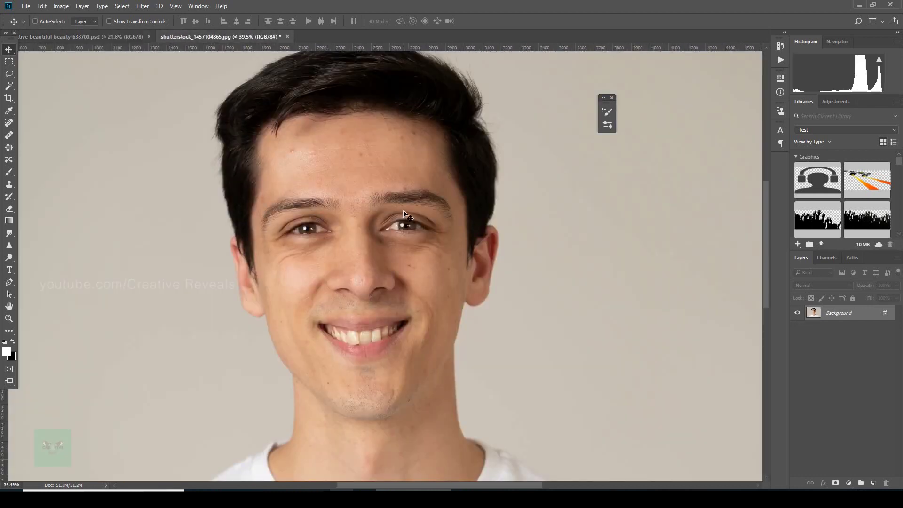
left_click(141, 36)
left_click(208, 37)
scroll(449, 232, "up", 3)
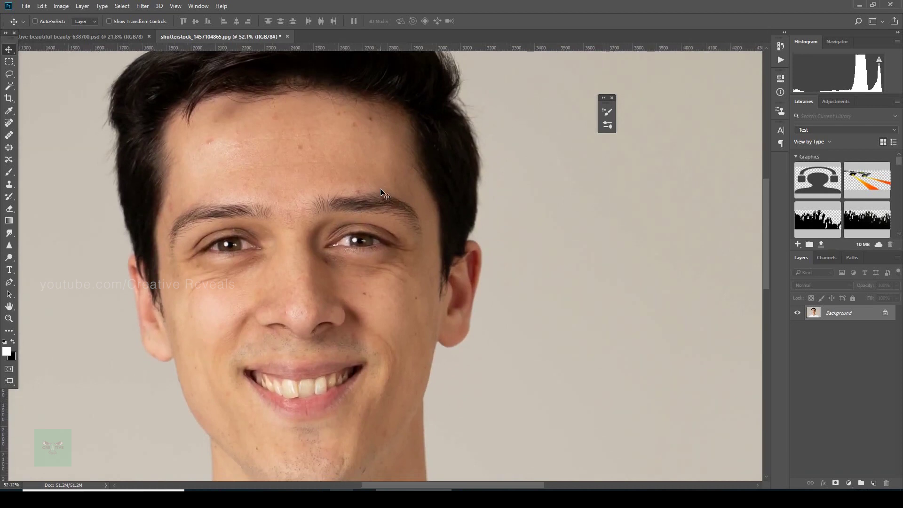
scroll(297, 149, "up", 3)
scroll(297, 149, "down", 2)
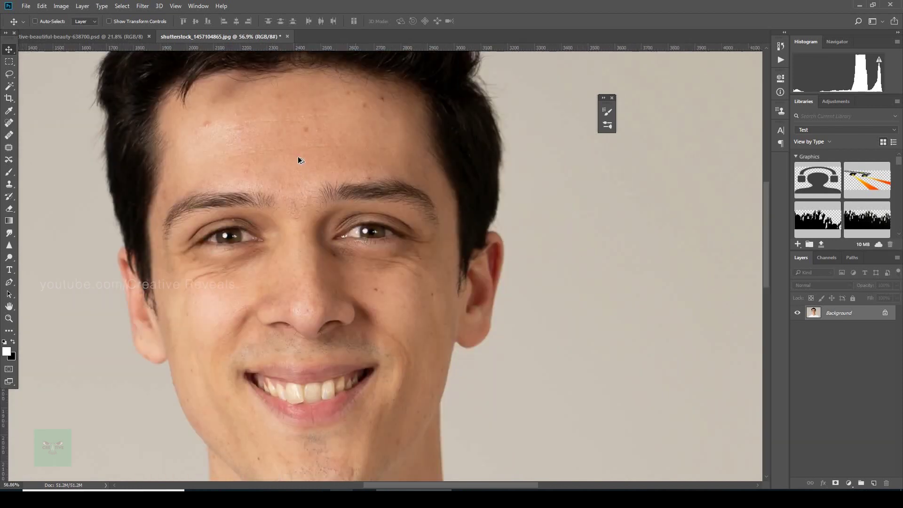
scroll(248, 155, "up", 3)
scroll(301, 235, "down", 2)
scroll(263, 229, "down", 2)
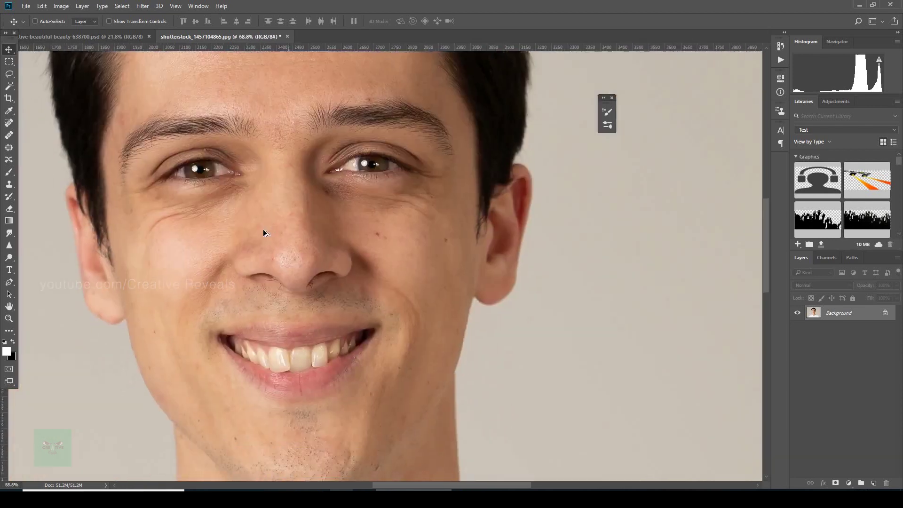
scroll(295, 247, "down", 2)
scroll(285, 198, "up", 1)
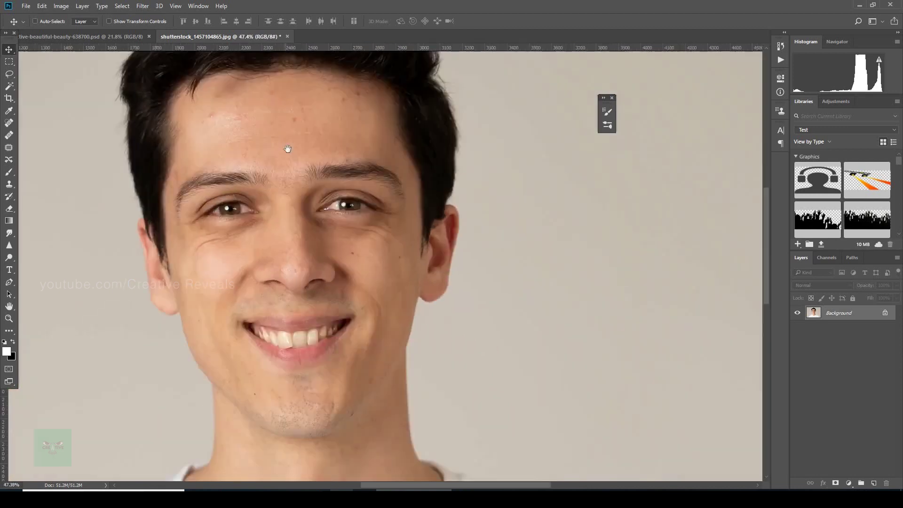
scroll(320, 186, "up", 1)
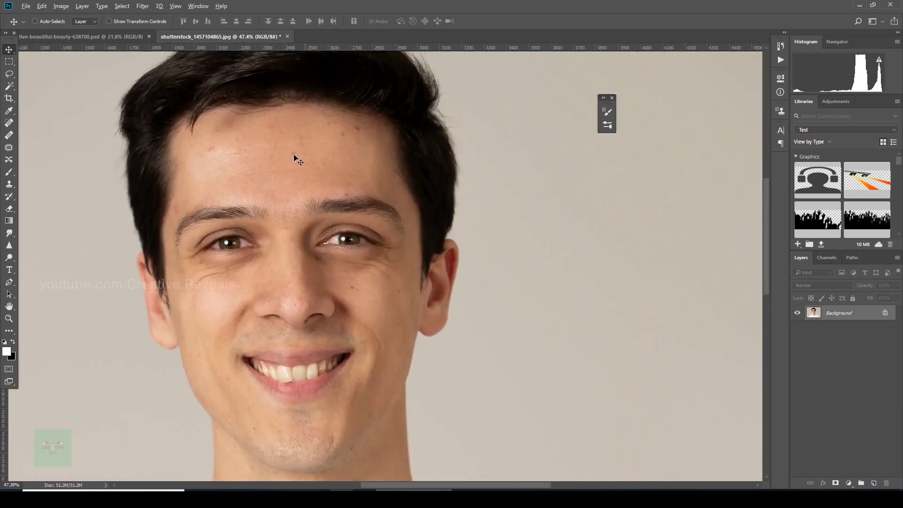
scroll(295, 160, "up", 1)
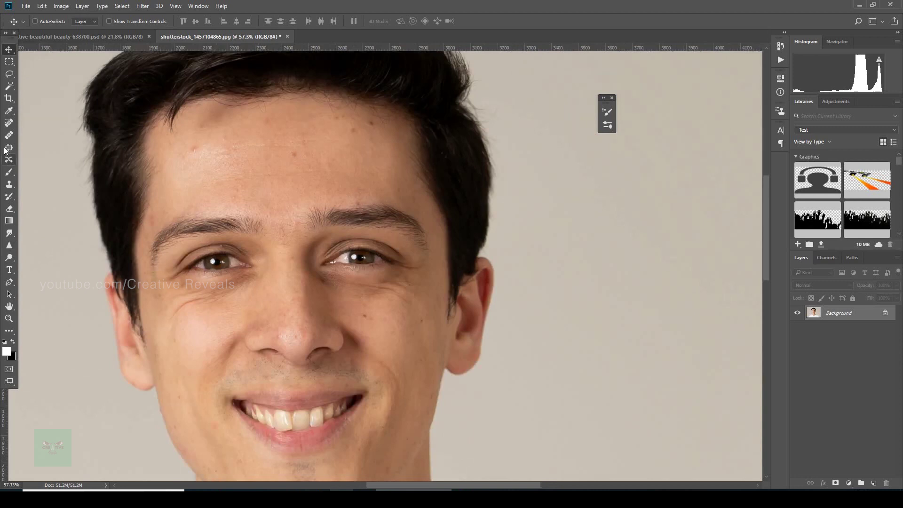
Choose the Spot Healing Brush, duplicate the background into Layer 1, and shrink the brush to 60
left_click(10, 123)
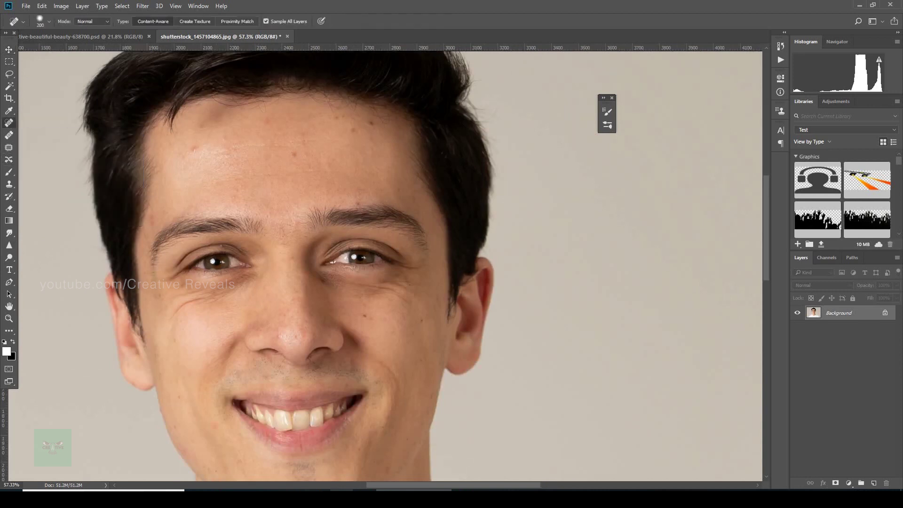
scroll(304, 167, "up", 1)
key("bracketleft")
key("bracketleft")
key("bracketleft")
key("bracketleft")
key("bracketleft")
key("bracketleft")
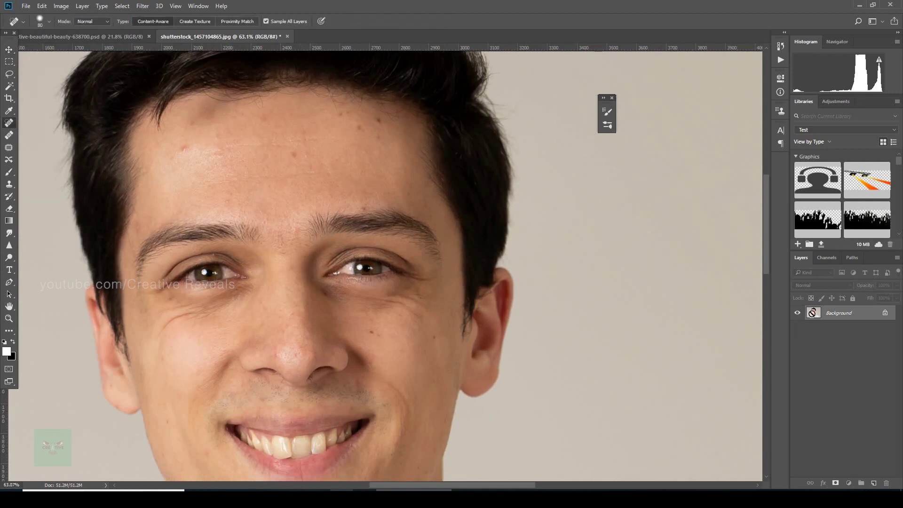
key("ctrl+j")
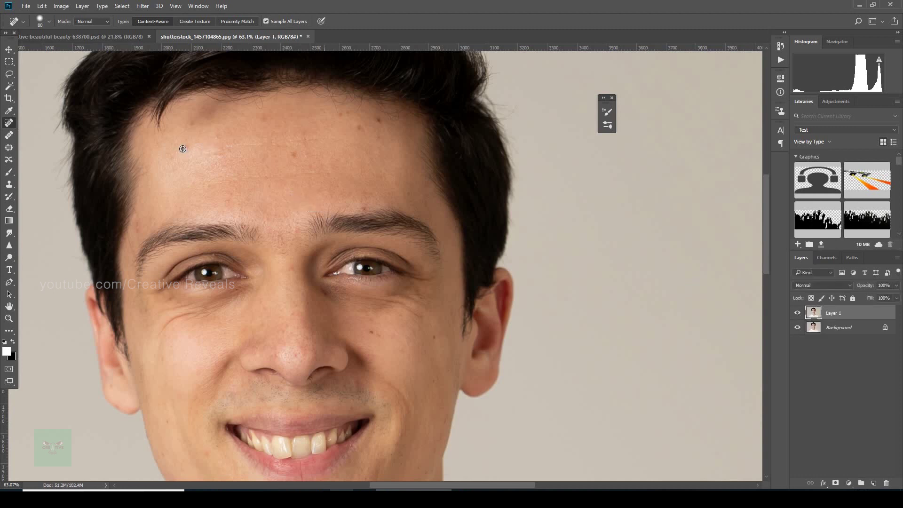
scroll(182, 149, "up", 4)
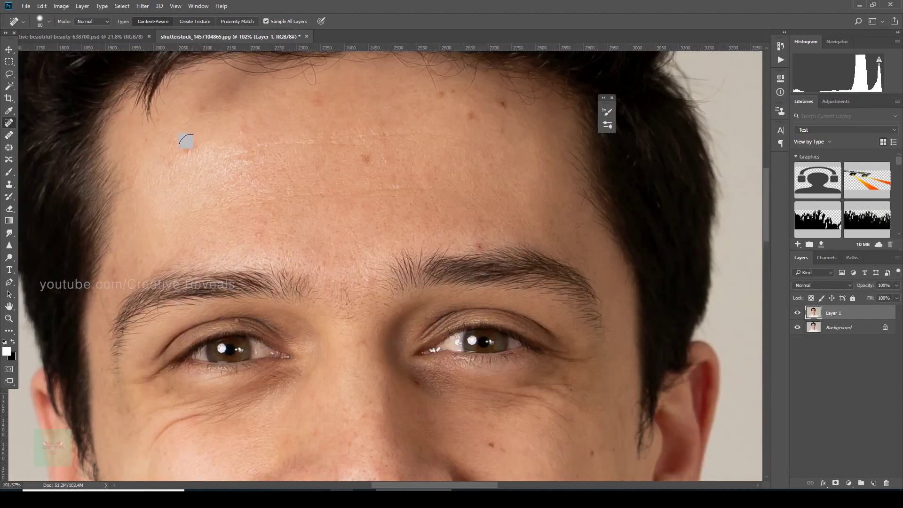
key("bracketleft")
key("bracketleft")
Heal the blemishes across the forehead and near the left eyebrow
left_click(187, 144)
left_click(370, 159)
left_click(480, 114)
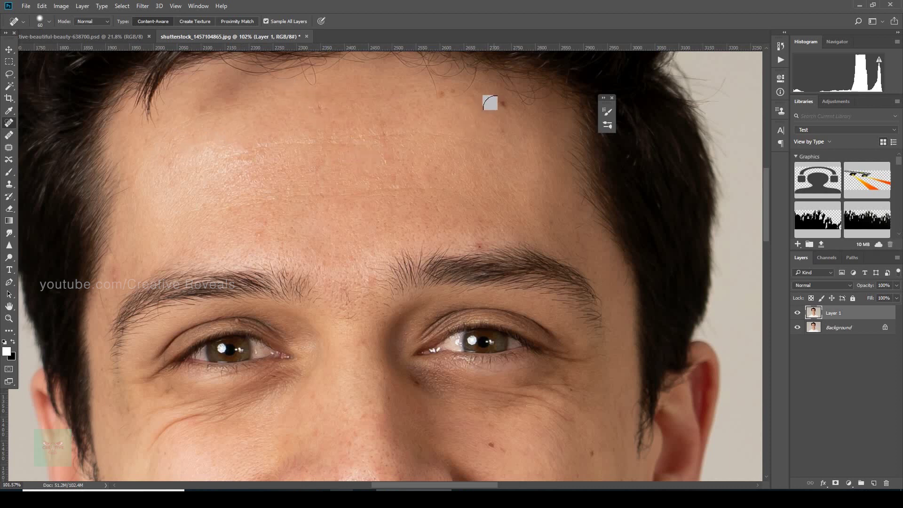
left_click(497, 126)
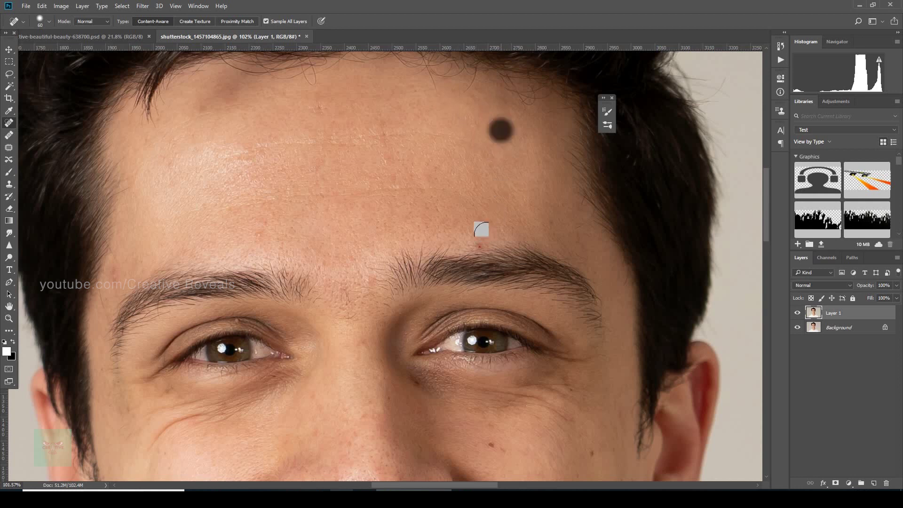
scroll(264, 179, "down", 3)
left_click(262, 177)
left_click(116, 219)
Resize the healing brush to 45 and heal the marks around the mouth and chin
key("bracketleft")
key("bracketleft")
key("bracketleft")
key("bracketleft")
scroll(326, 169, "down", 5)
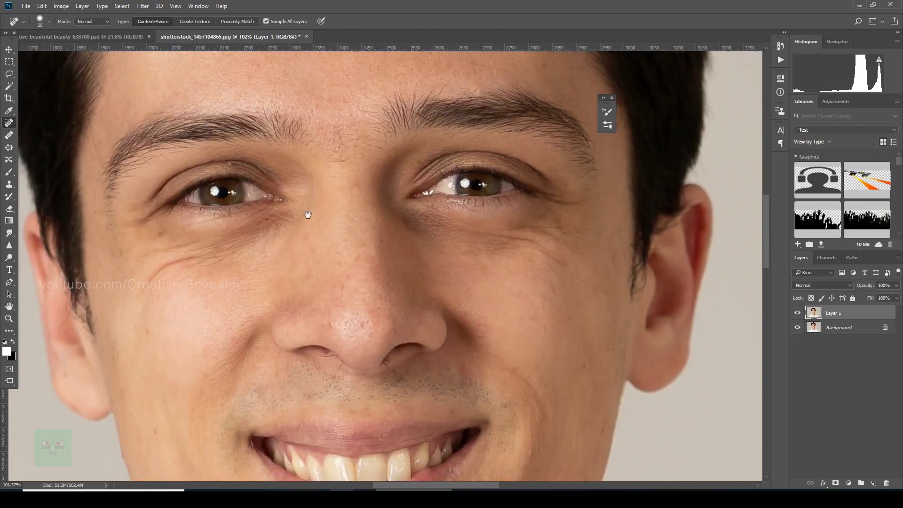
key("bracketright")
key("bracketright")
scroll(308, 214, "down", 5)
scroll(205, 356, "right", 5)
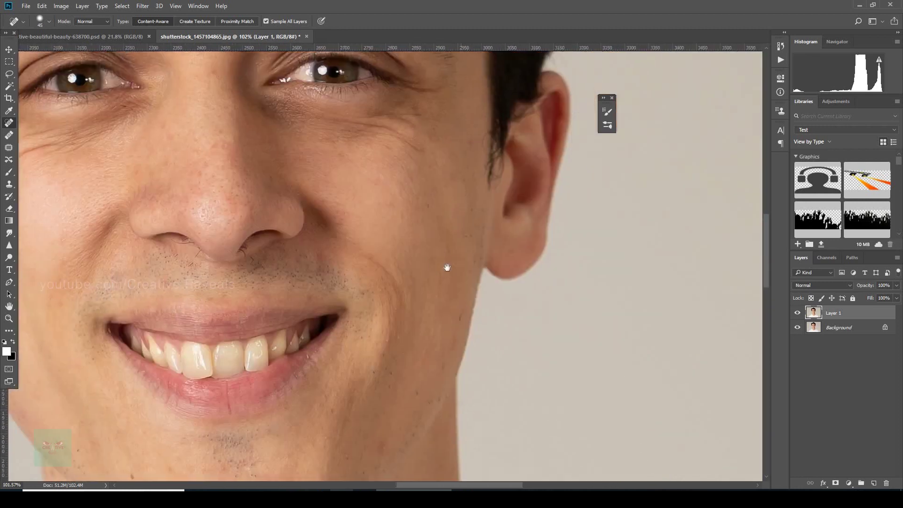
left_click(423, 249)
scroll(446, 267, "down", 5)
left_click(429, 353)
scroll(428, 352, "left", 5)
key("bracketleft")
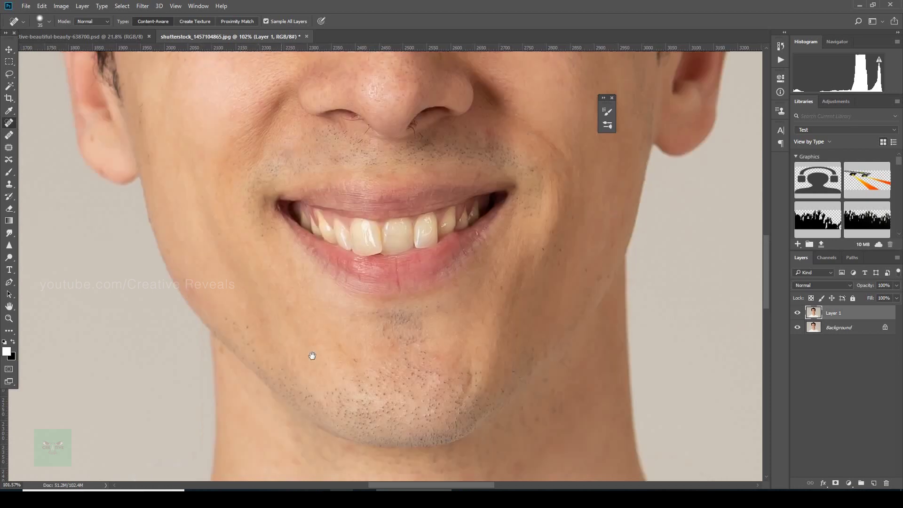
scroll(312, 355, "up", 3)
scroll(183, 136, "down", 2)
scroll(323, 105, "up", 2)
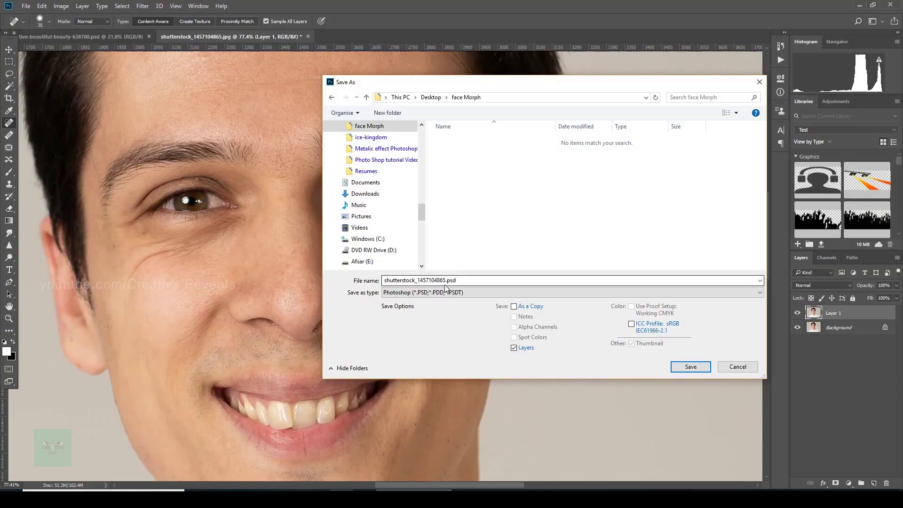
Save the document as face_morph.psd, accepting the Photoshop Format Options
double_click(444, 282)
type("face morph")
key("Return")
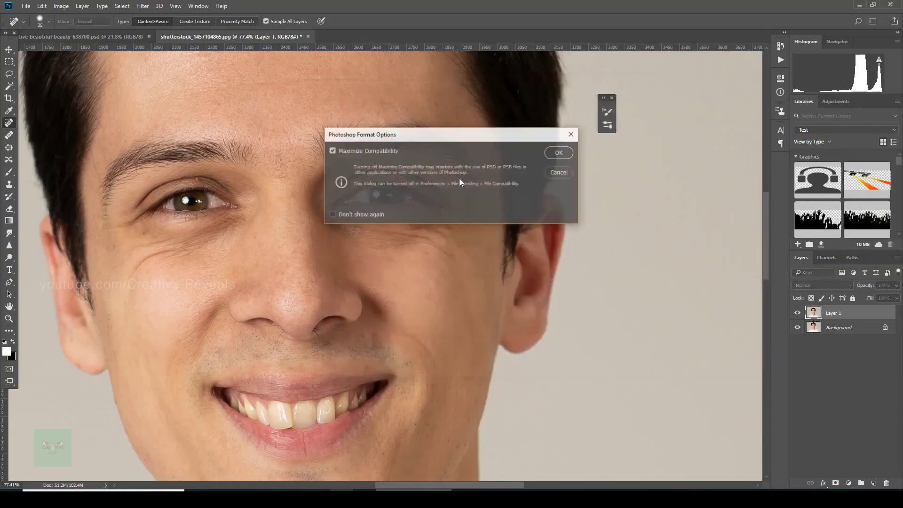
left_click(556, 152)
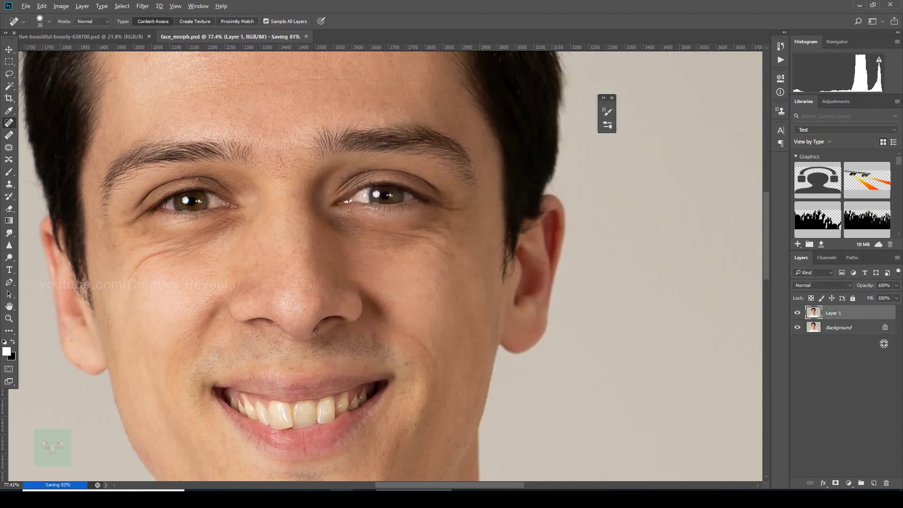
scroll(391, 263, "down", 2)
scroll(391, 263, "up", 1)
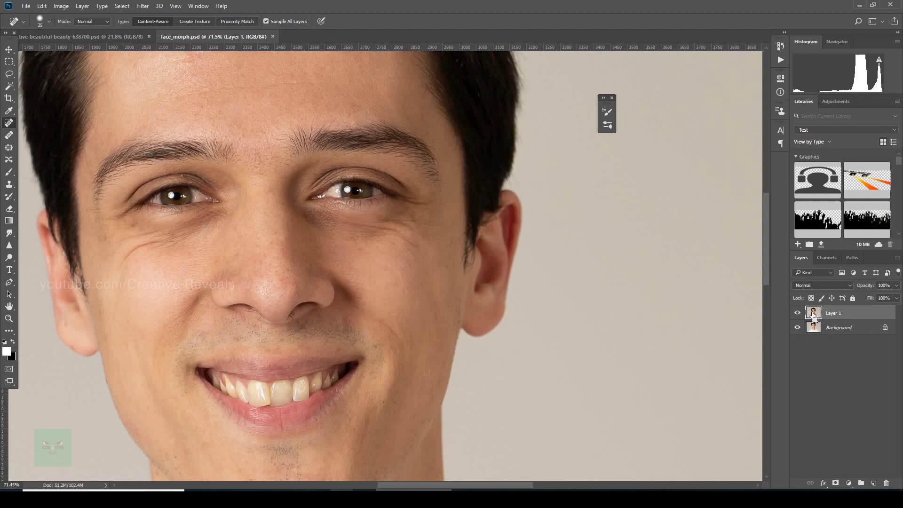
Duplicate Layer 1 and convert Layer 1 copy into a Smart Object
key("ctrl+j")
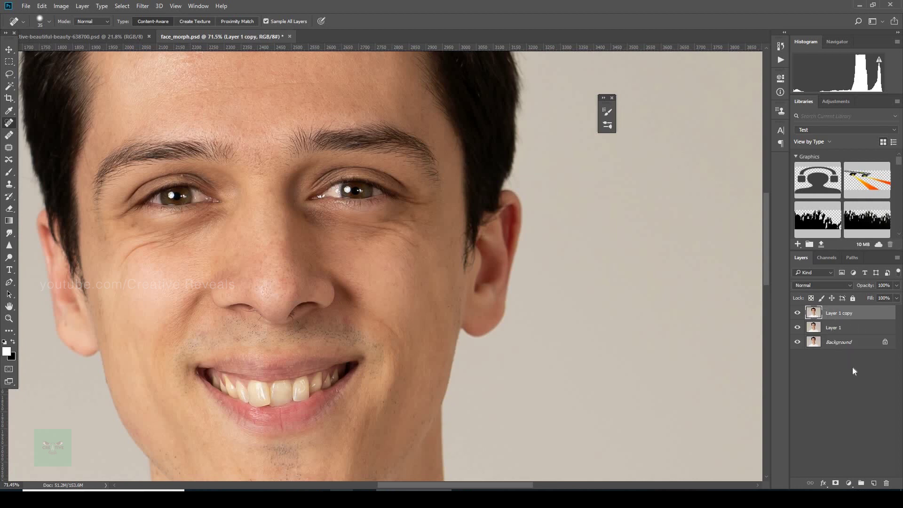
right_click(856, 313)
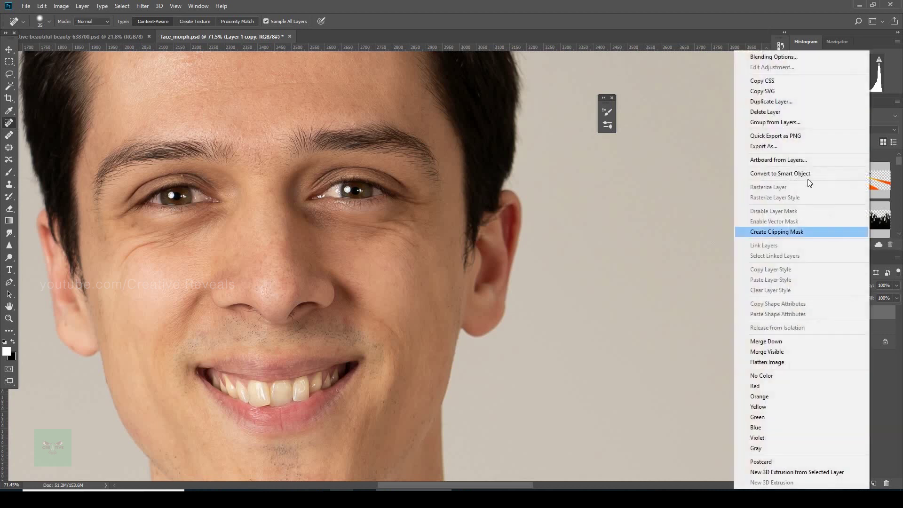
left_click(811, 173)
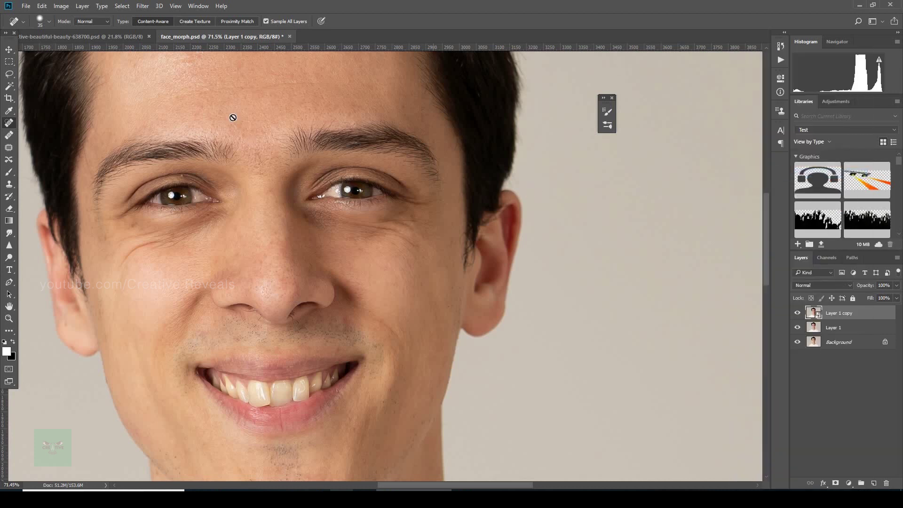
scroll(231, 112, "up", 3)
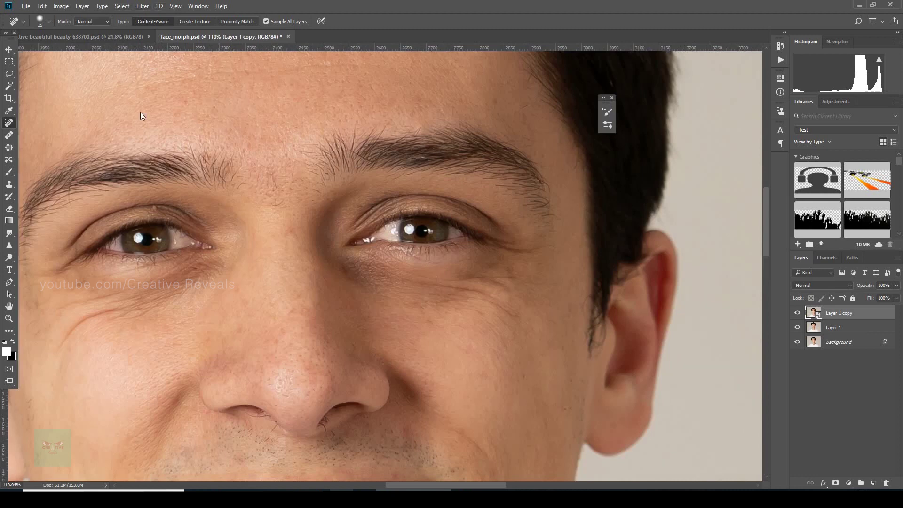
left_click(142, 5)
Apply a Gaussian Blur with a 3-pixel radius to Layer 1 copy
mouse_move(174, 111)
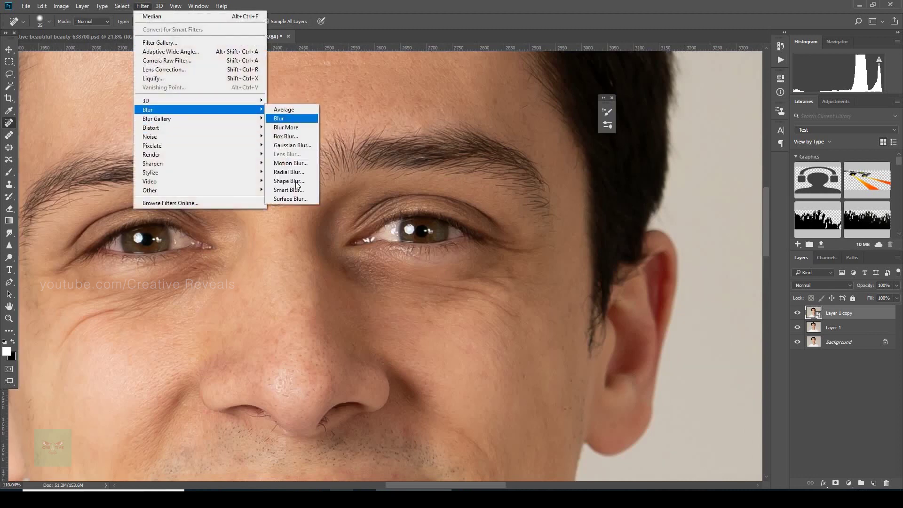
left_click(298, 146)
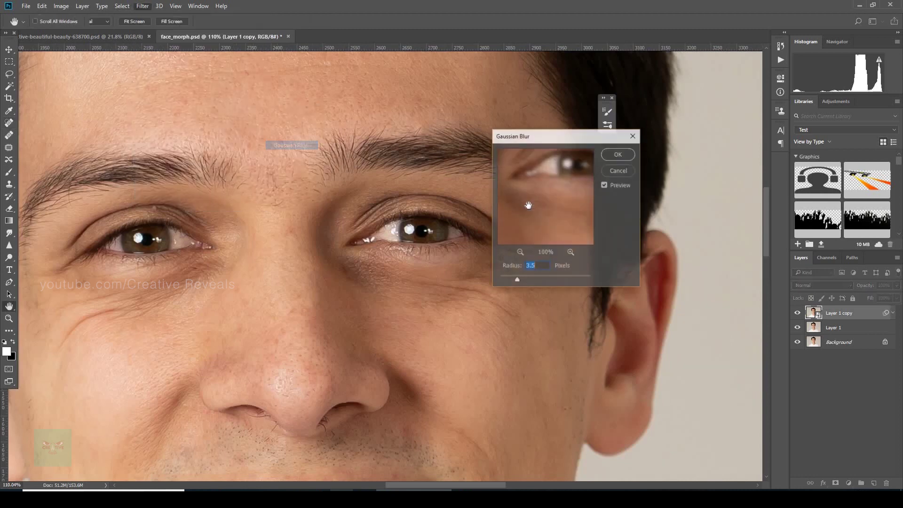
type("3.")
key("BackSpace")
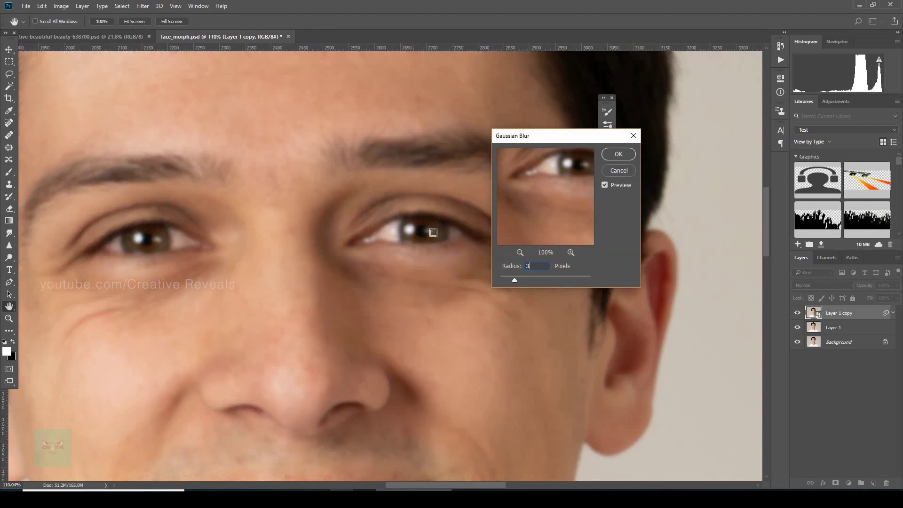
left_click(620, 155)
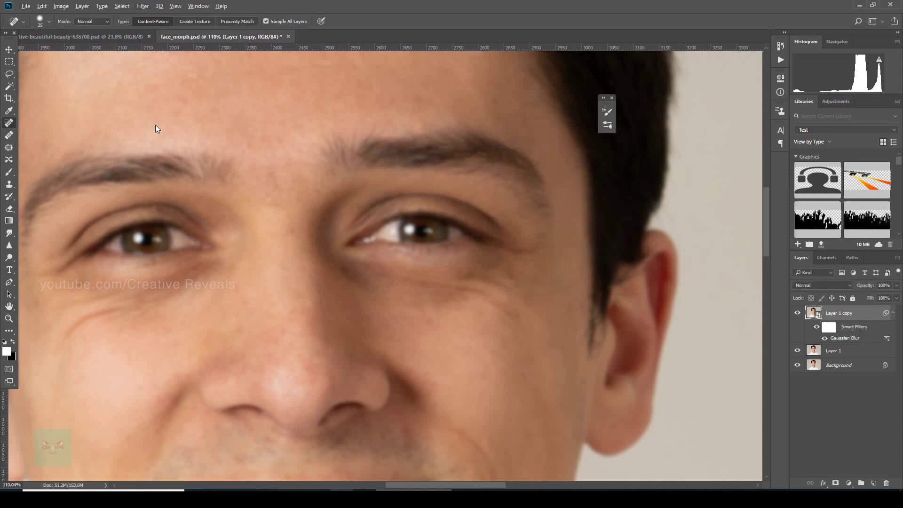
Add a Median noise filter with a 1-pixel radius
left_click(142, 6)
mouse_move(254, 136)
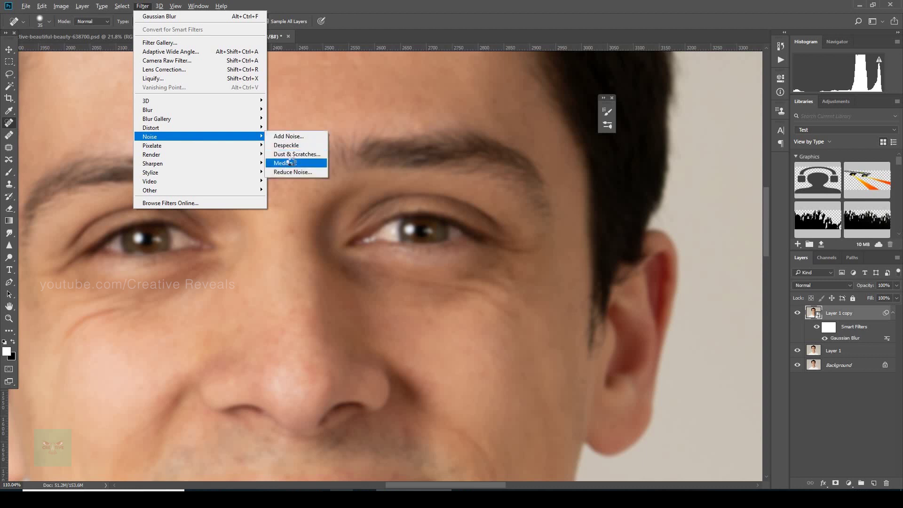
left_click(289, 162)
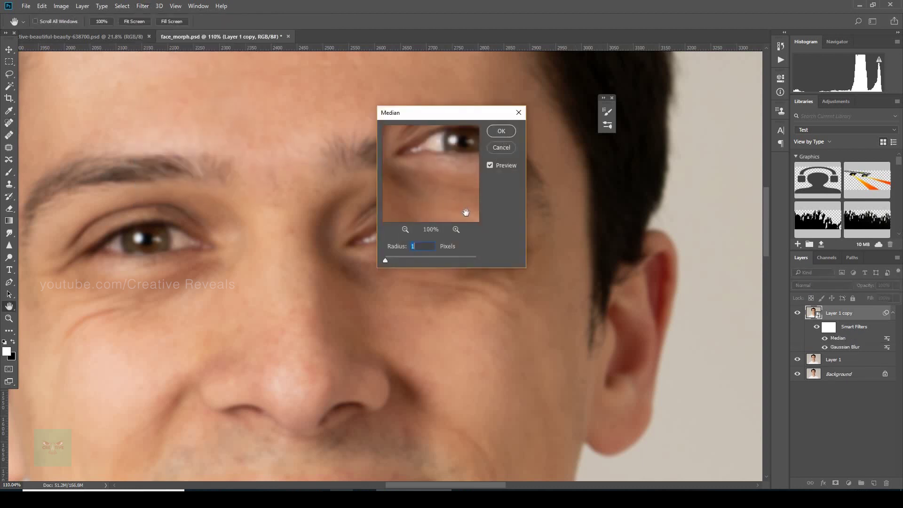
left_click(501, 131)
key("j")
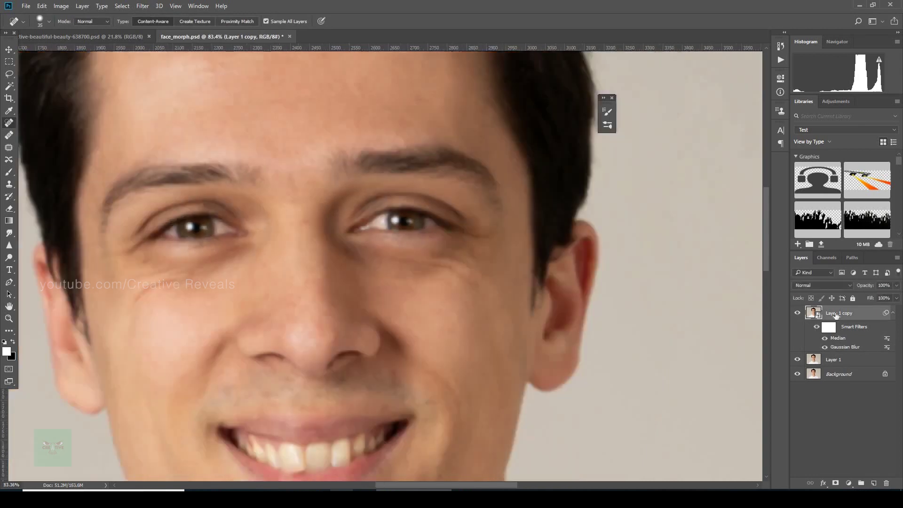
Add a layer mask to Layer 1 copy, invert it to black, and select the Brush tool
left_click(835, 483)
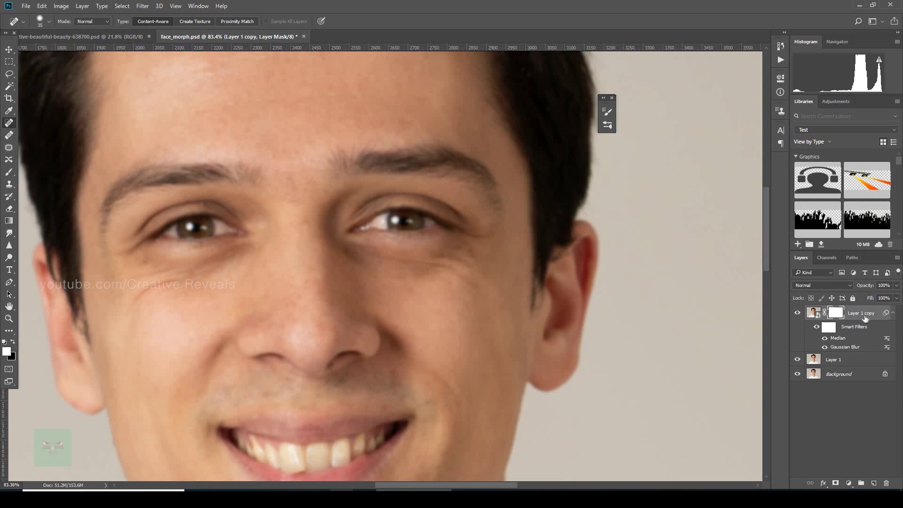
key("ctrl+i")
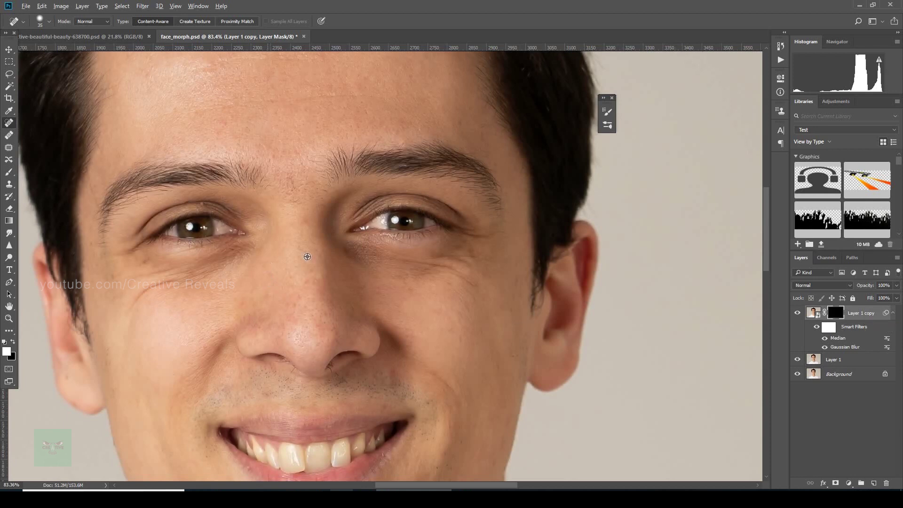
scroll(446, 311, "down", 2)
scroll(446, 311, "up", 3)
key("b")
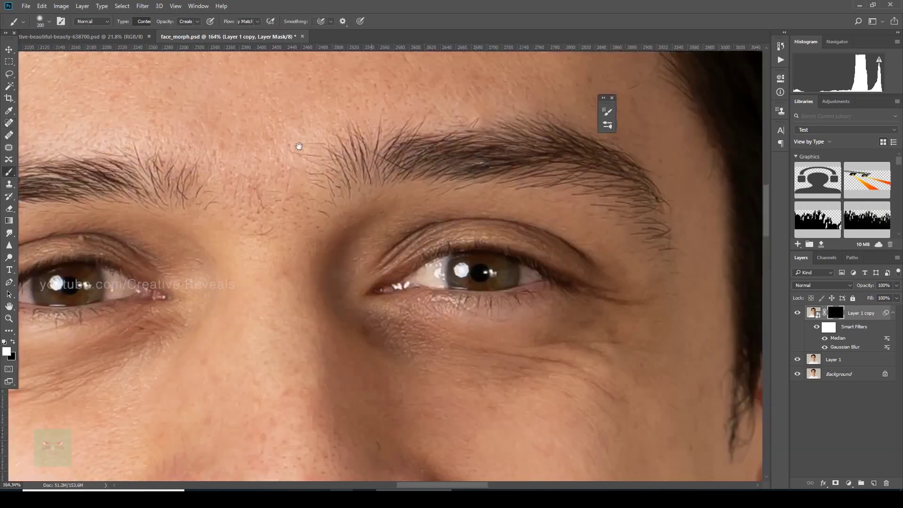
scroll(295, 222, "up", 4)
key("j")
scroll(295, 222, "down", 2)
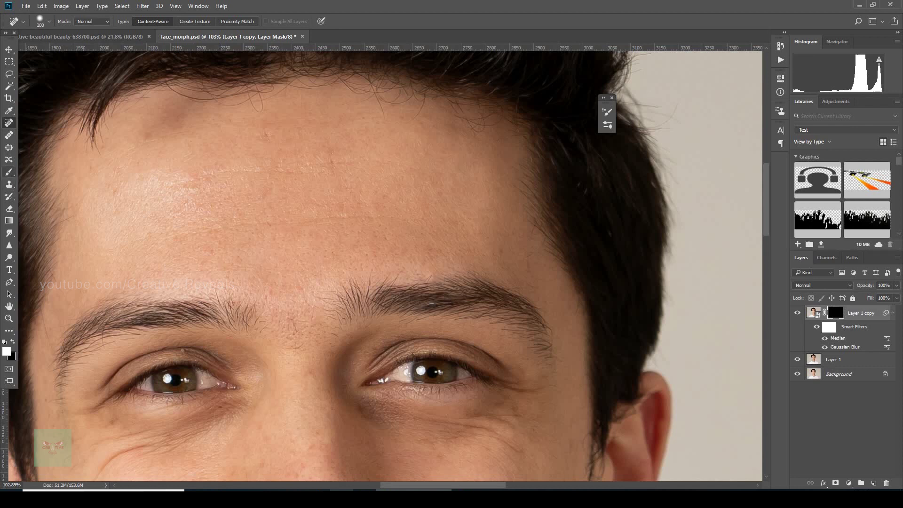
left_click(9, 172)
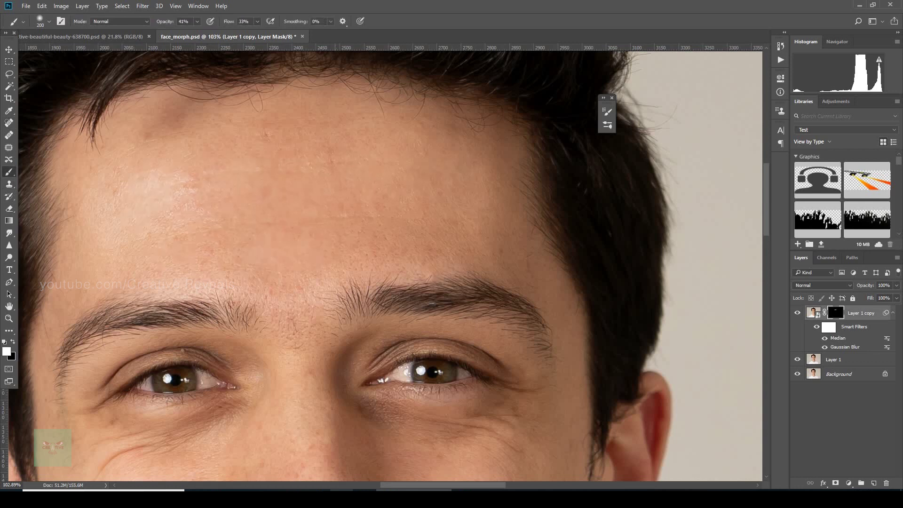
Paint white on the mask over the forehead and eyes to reveal the smoothing
left_click_drag(331, 146, 492, 112)
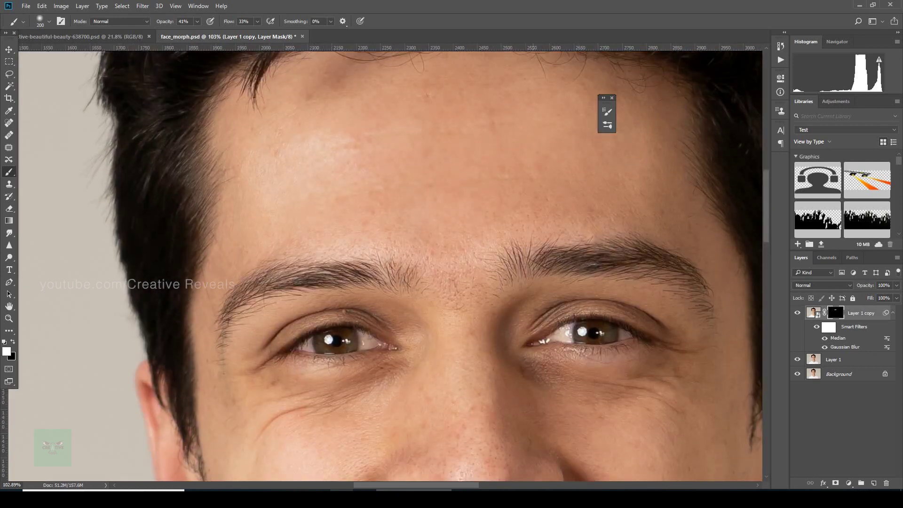
left_click_drag(347, 192, 260, 91)
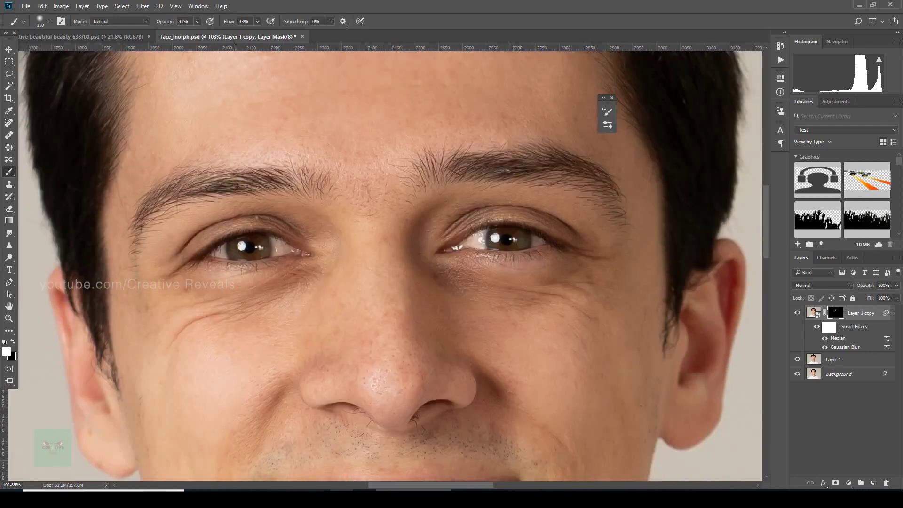
left_click_drag(180, 347, 183, 149)
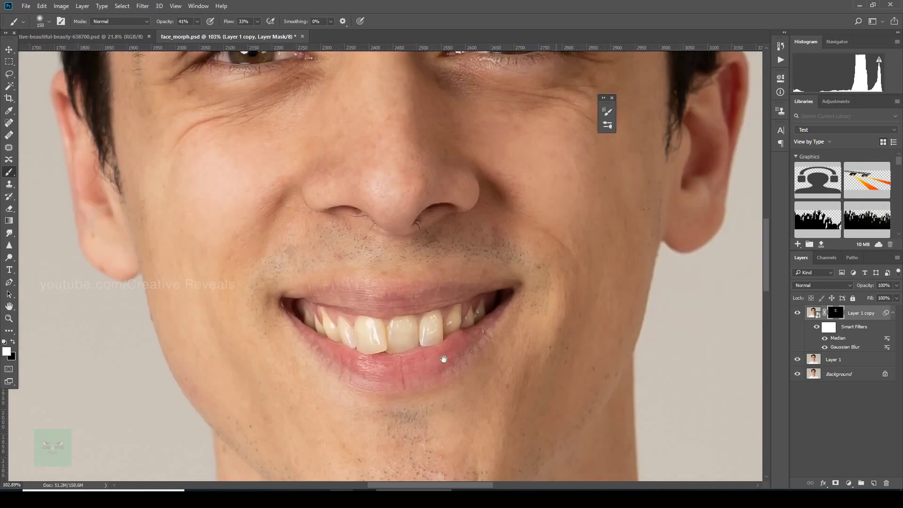
left_click_drag(444, 359, 416, 288)
scroll(369, 183, "up", 10)
key("bracketleft")
key("bracketleft")
key("bracketleft")
key("bracketleft")
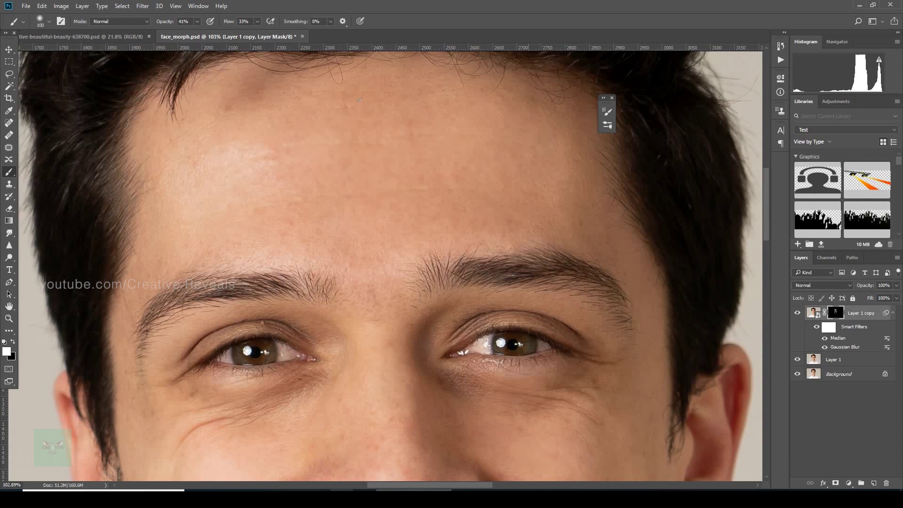
scroll(438, 148, "down", 5)
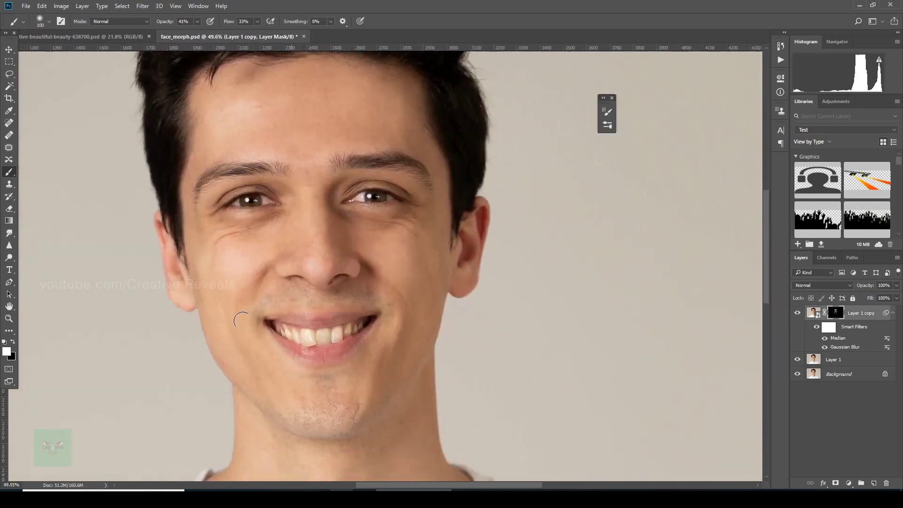
Compare before and after, save face_morph.psd, and stamp visible layers into Layer 2
key("ctrl+comma")
left_click(797, 313)
key("ctrl+s")
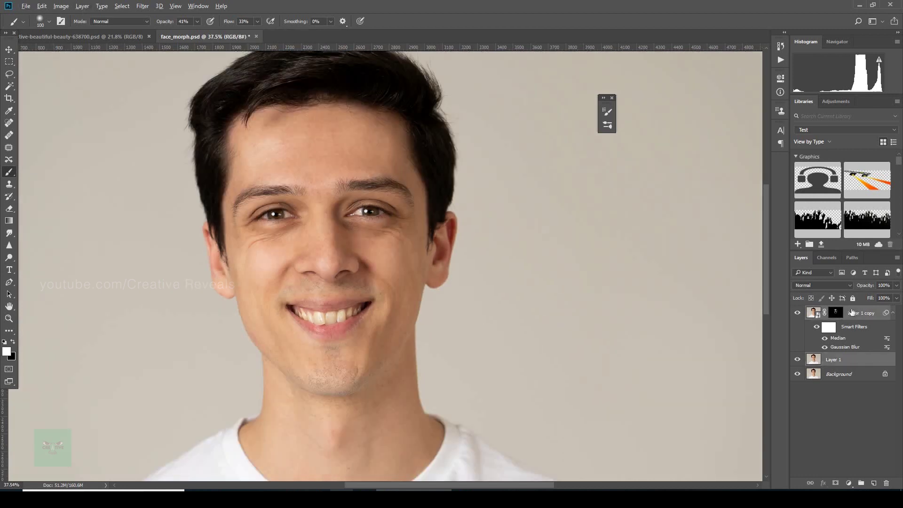
left_click(852, 312)
key("ctrl+shift+alt+e")
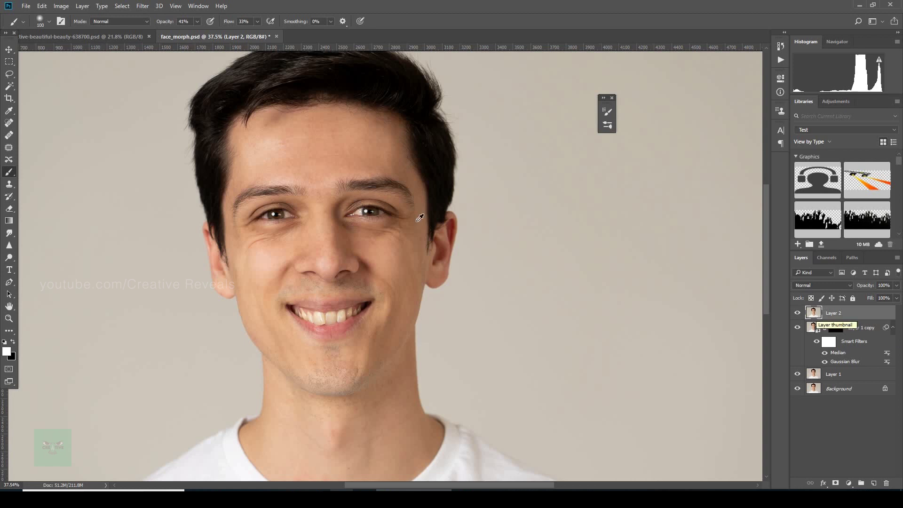
Lasso-trace the man's face, copy it onto Layer 3, and bring up the woman's portrait
scroll(376, 197, "up", 3)
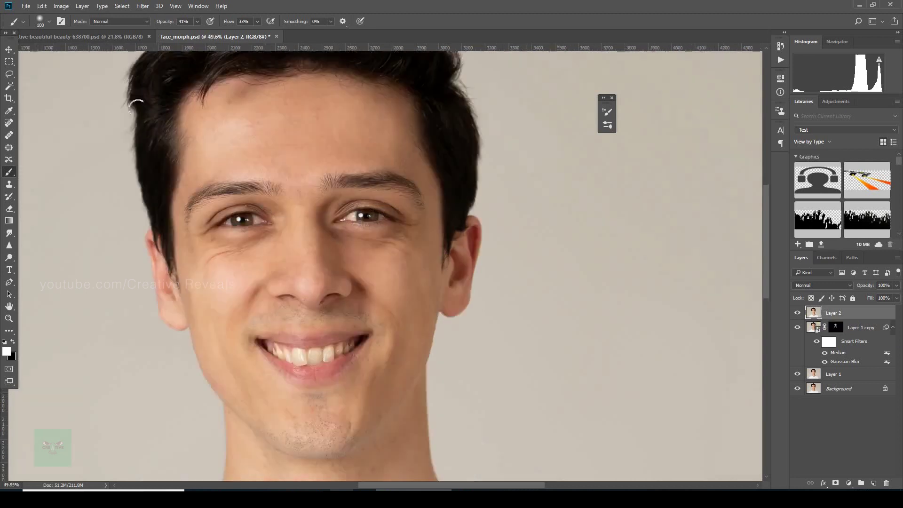
left_click(9, 74)
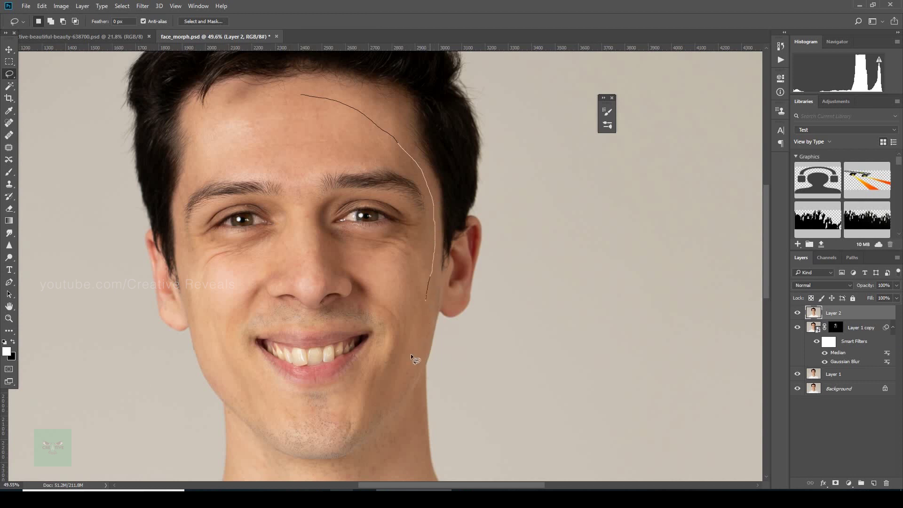
left_click_drag(297, 429, 259, 415)
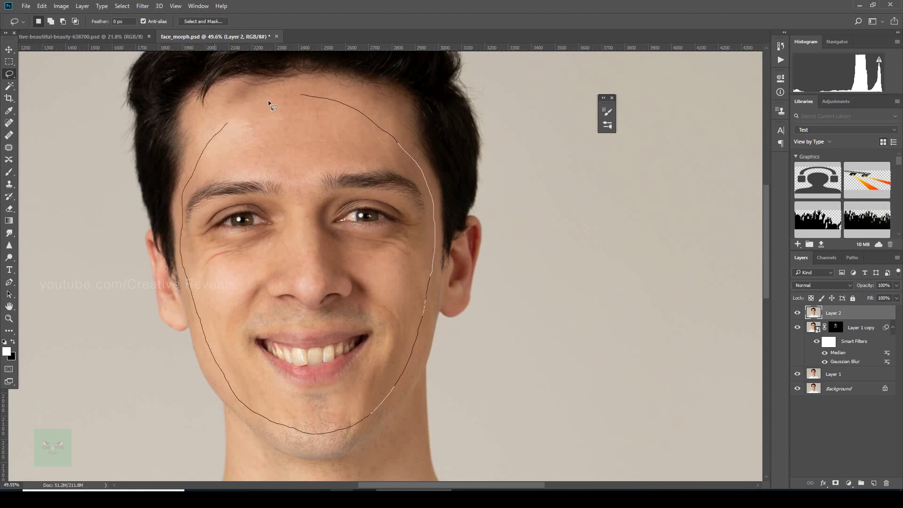
left_click_drag(305, 90, 310, 93)
scroll(530, 267, "down", 3, "alt")
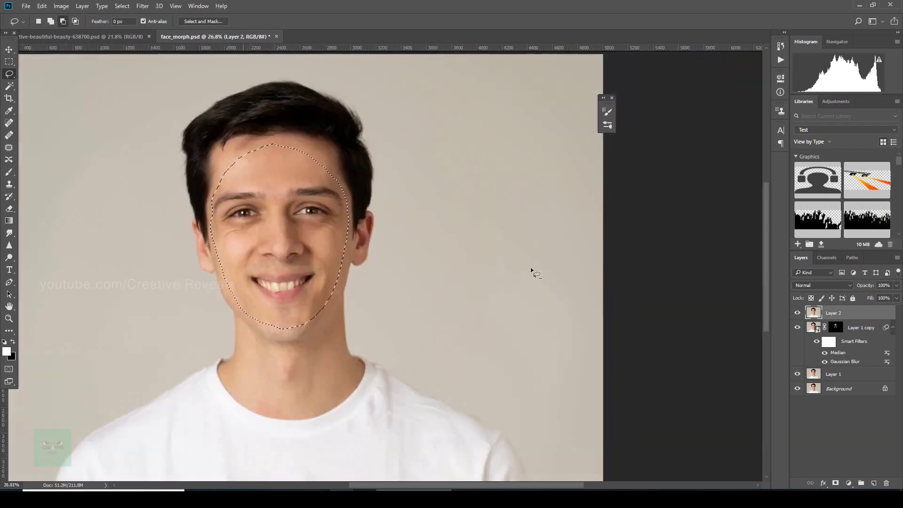
scroll(503, 271, "up", 2, "alt")
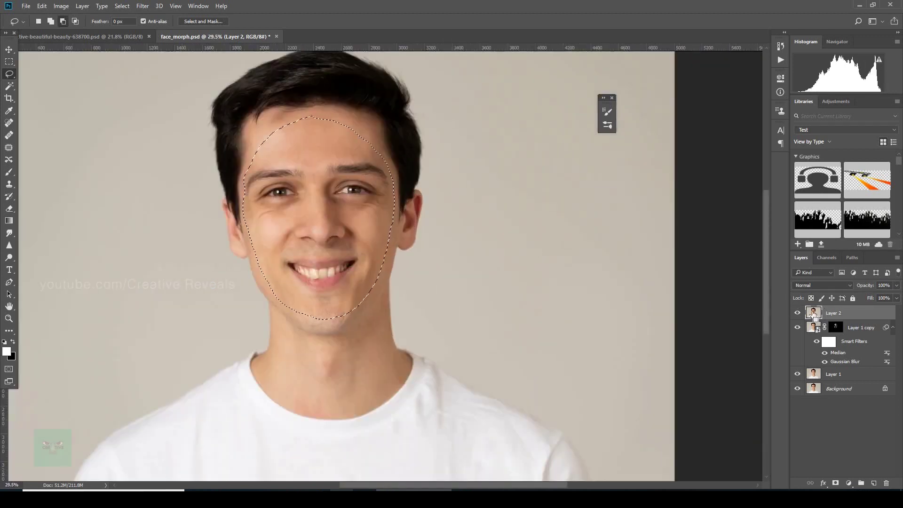
key("ctrl+j")
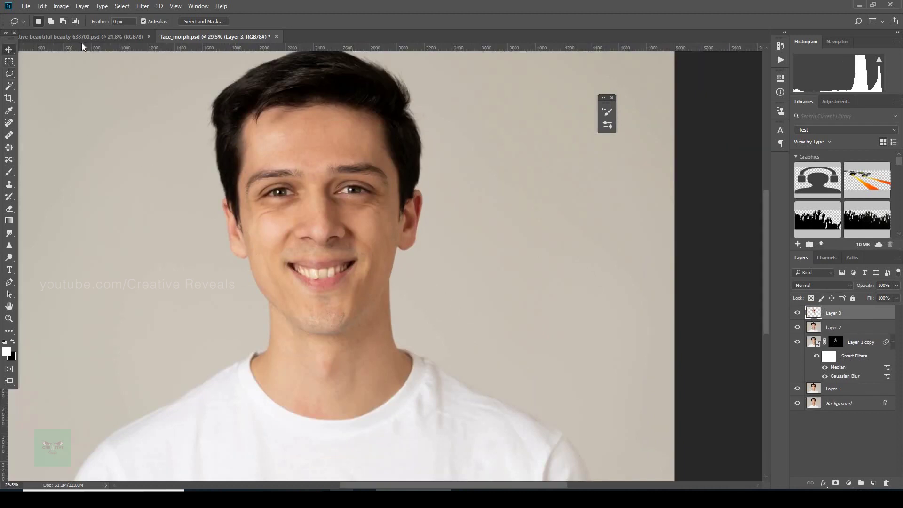
left_click(9, 49)
left_click(89, 38)
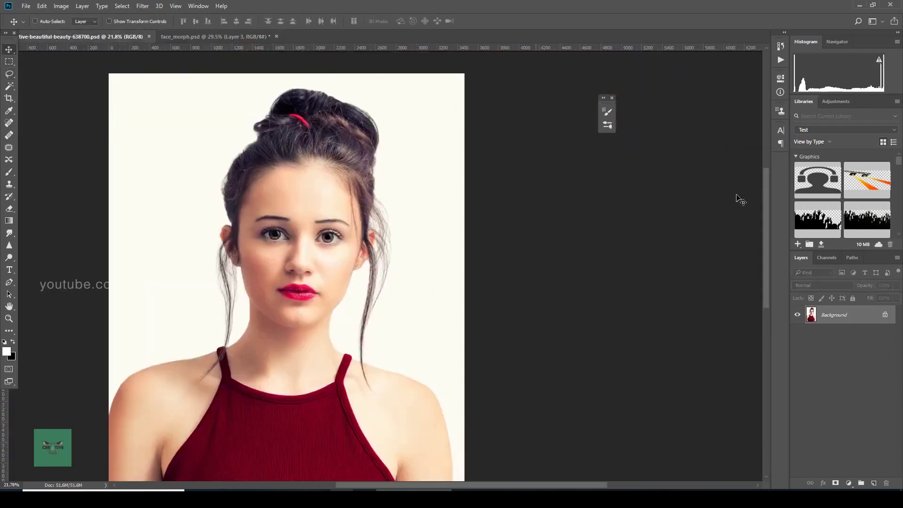
Enable Auto-Select, duplicate the woman's Background, and drag the man's face onto her portrait
left_click(35, 21)
key("ctrl+j")
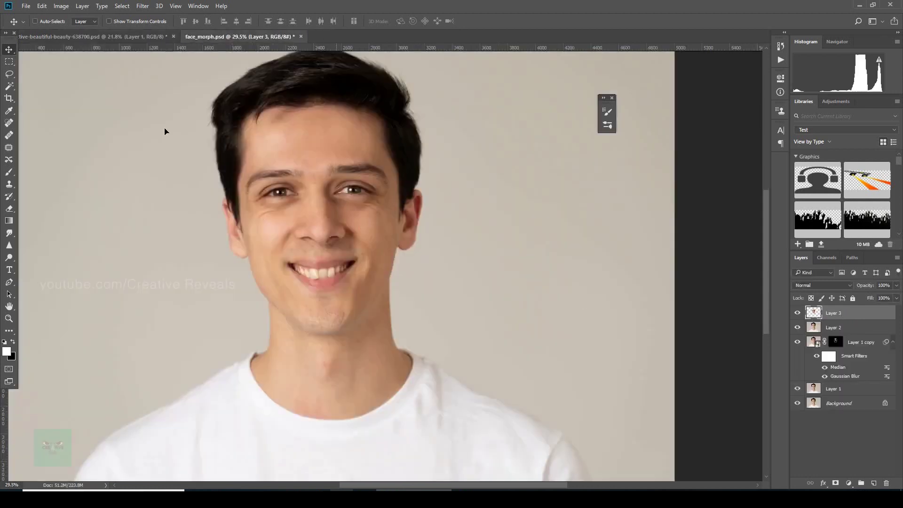
left_click_drag(166, 131, 292, 250)
scroll(282, 235, "up", 3)
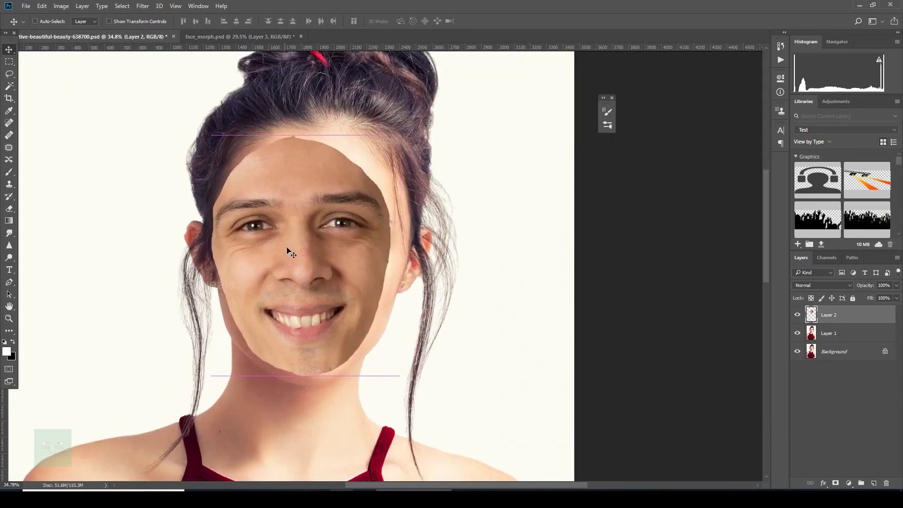
key("ctrl+t")
Flip the pasted face horizontally, nudge it slightly right, and commit the transform
right_click(299, 247)
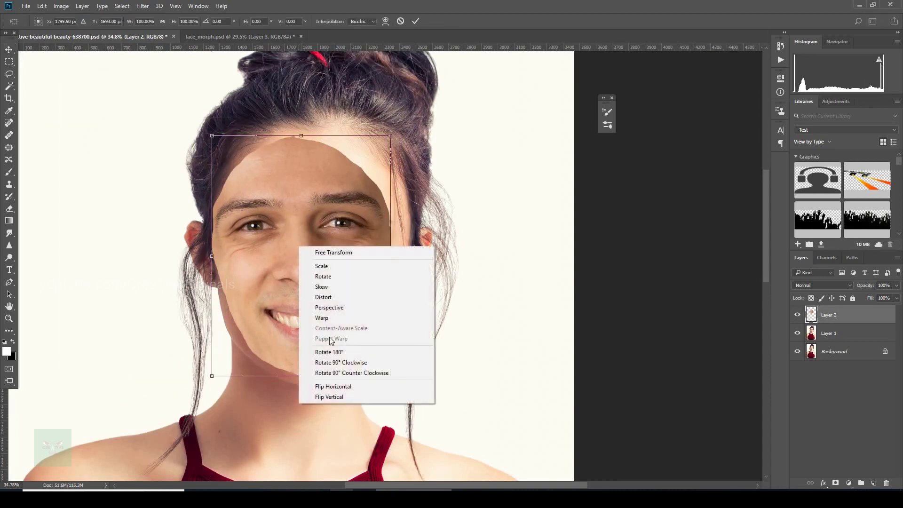
left_click(354, 385)
left_click_drag(344, 268, 349, 271)
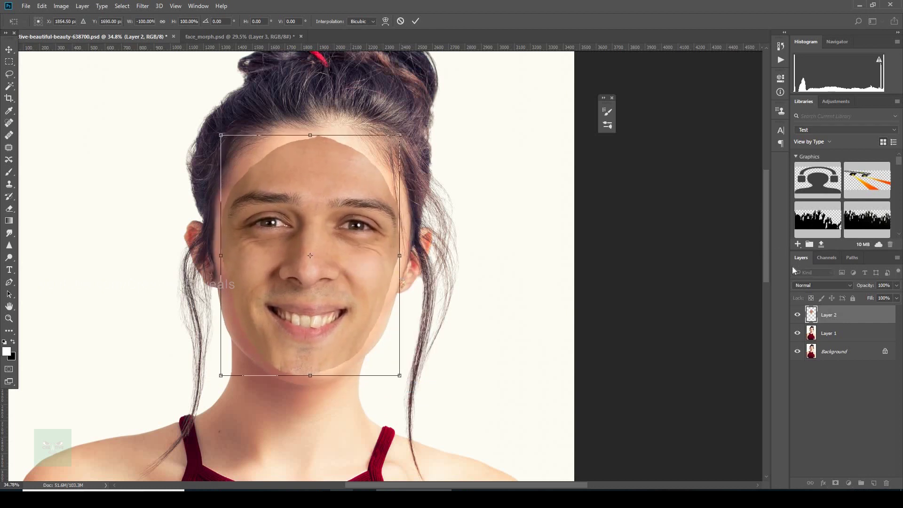
key("Return")
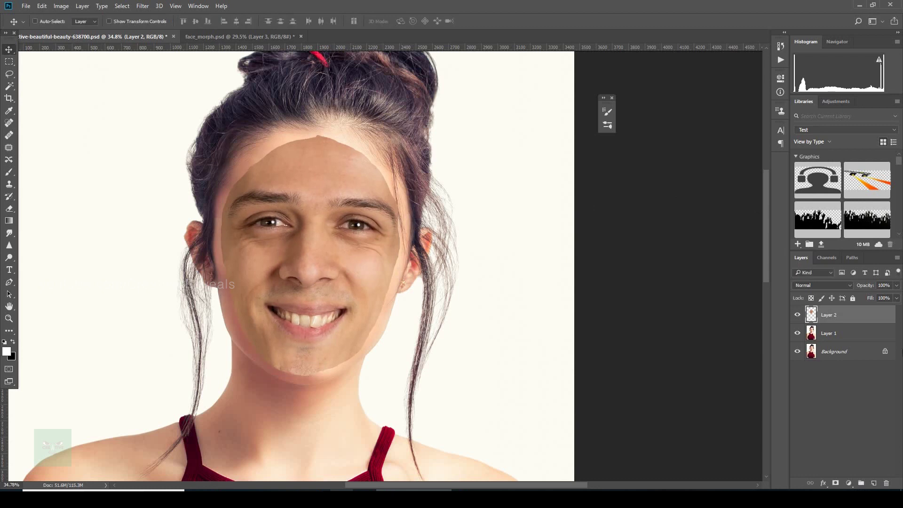
left_click(897, 285)
Lower Layer 2 to 43% opacity and move the face down and left onto her features
left_click_drag(892, 298, 871, 301)
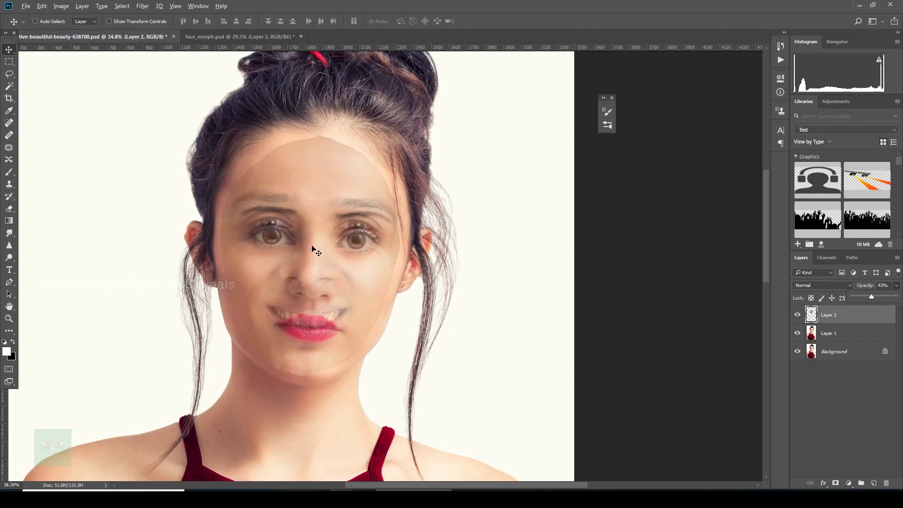
scroll(312, 239, "up", 3)
left_click_drag(309, 236, 318, 280)
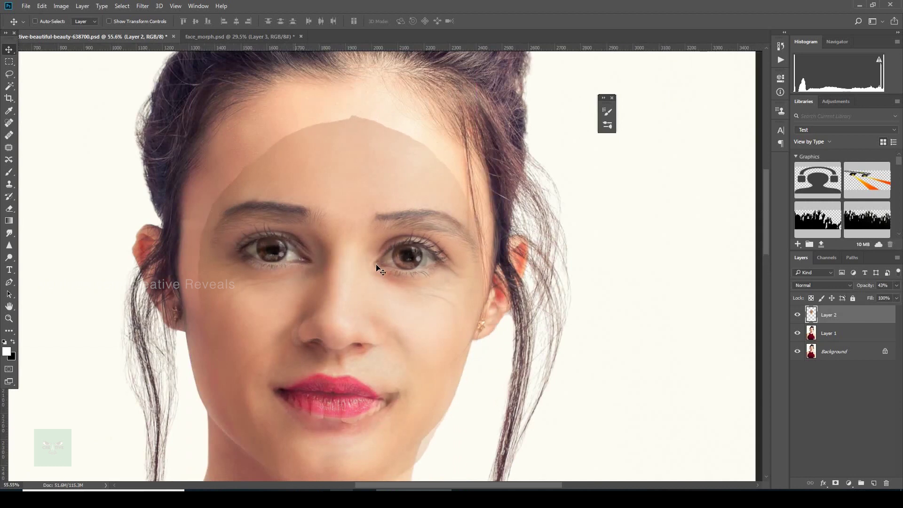
left_click_drag(397, 275, 376, 269)
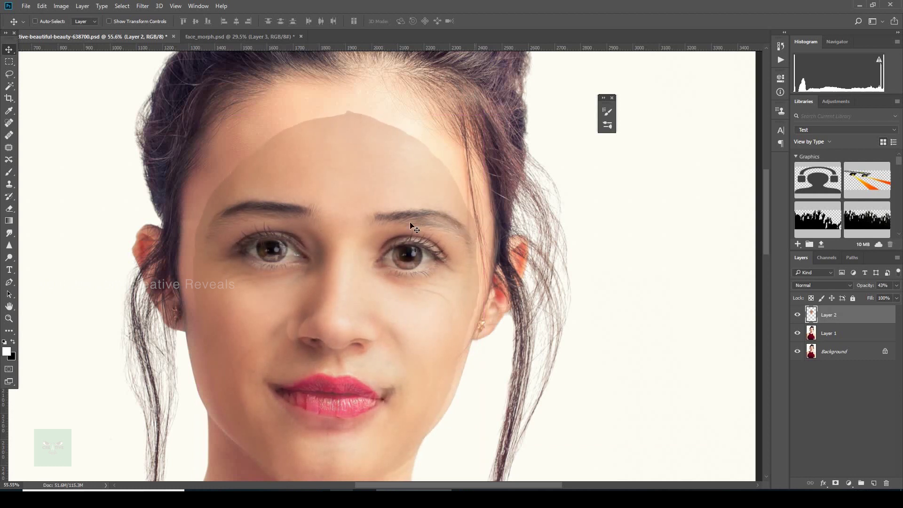
Free-transform the face, pulling its lower-left and lower-right corners inward
scroll(337, 323, "down", 2)
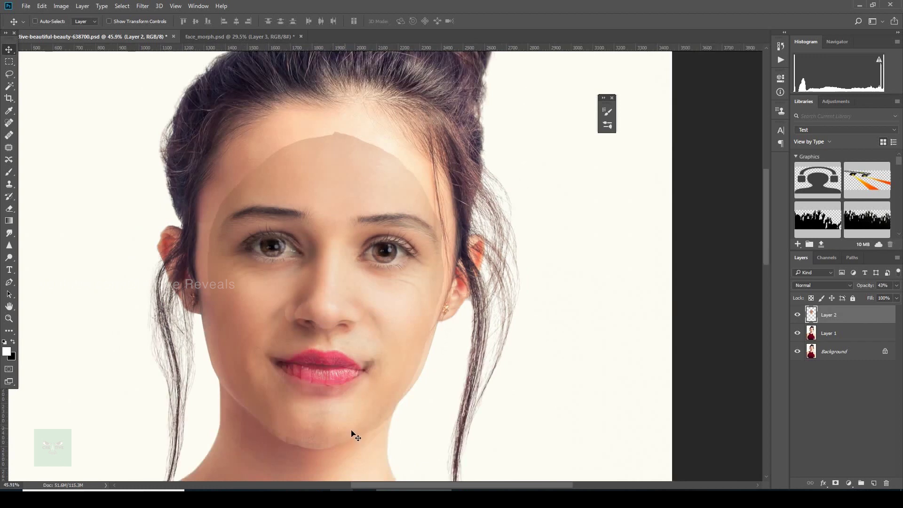
key("ctrl+t")
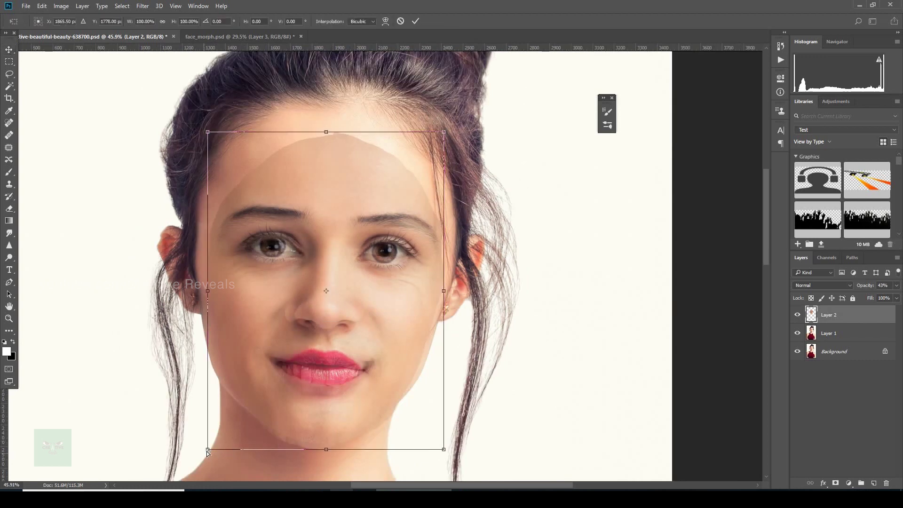
mouse_move(210, 450)
left_mouse_down()
mouse_move(212, 438)
mouse_move(213, 448)
left_mouse_up()
key("ctrl+z")
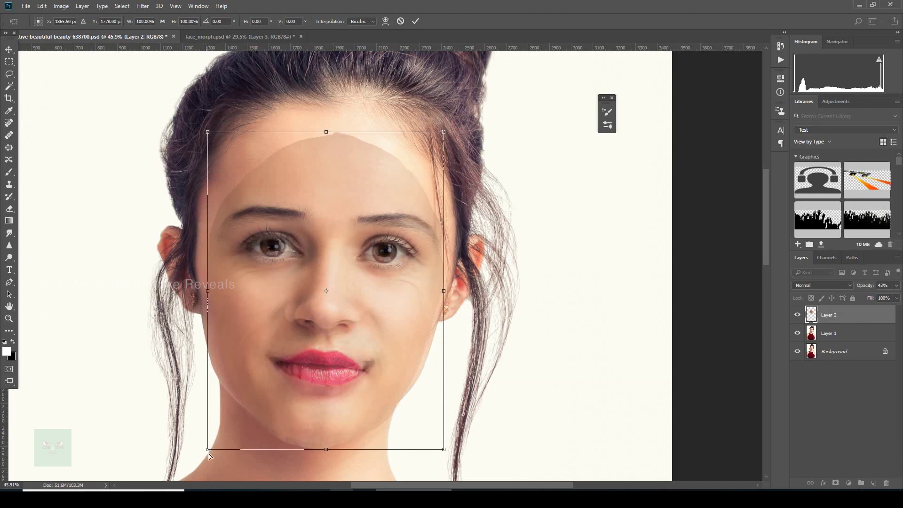
left_click_drag(210, 447, 212, 437)
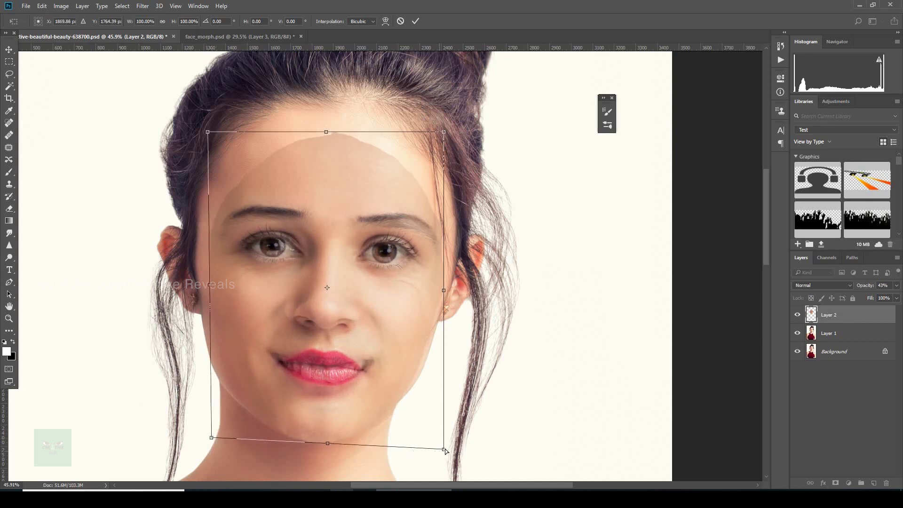
left_click_drag(438, 444, 436, 442)
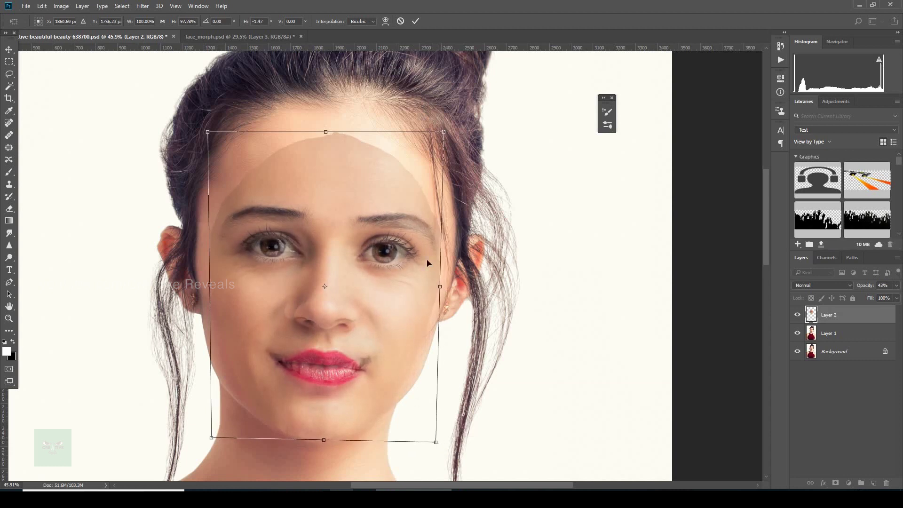
Warp the man's face to fit hers: shift the lips right, raise the eyes, pull in the jaw and chin
left_click(384, 21)
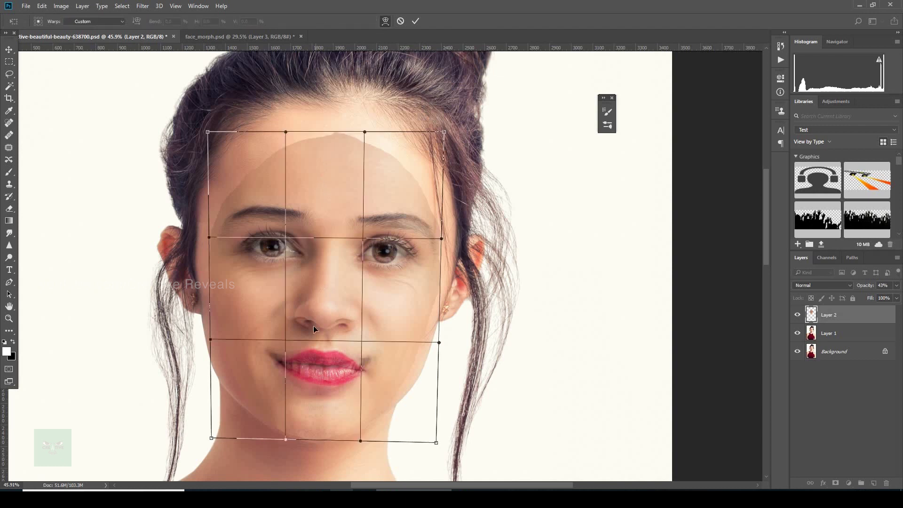
left_click_drag(287, 340, 290, 341)
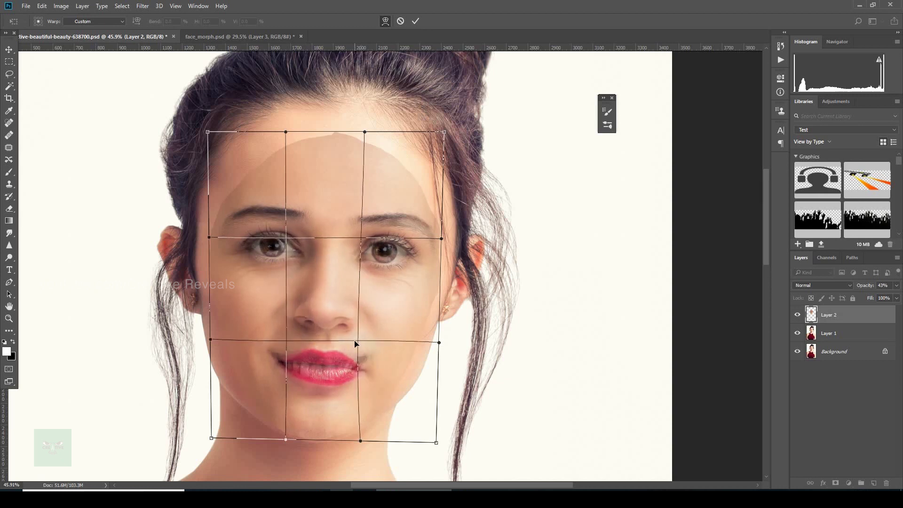
left_click_drag(357, 346, 363, 347)
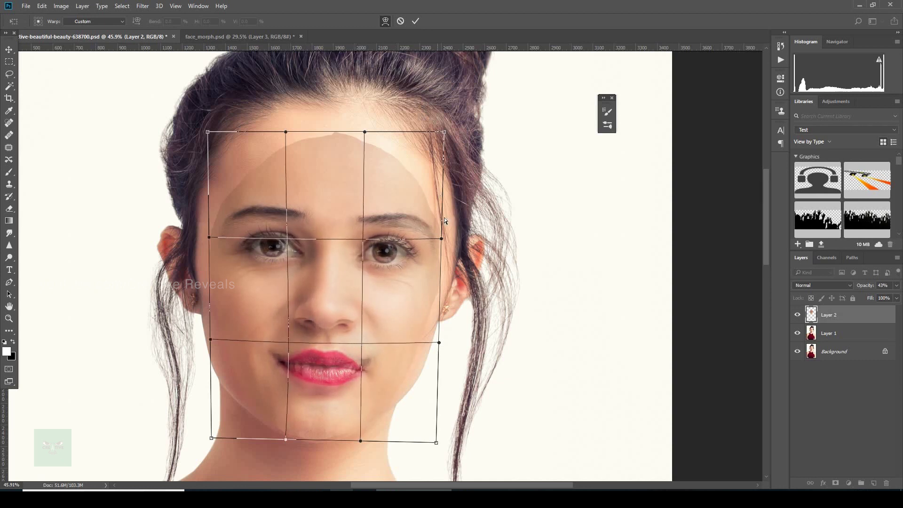
left_click_drag(442, 238, 442, 232)
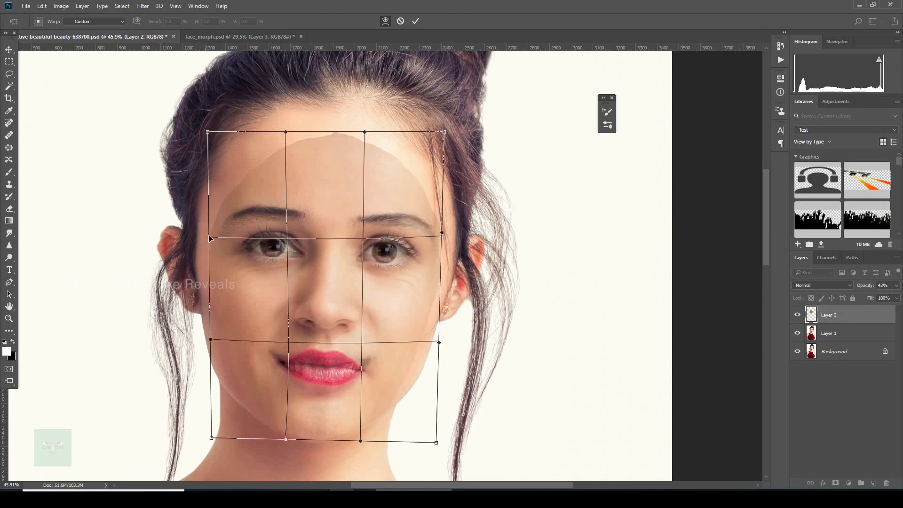
left_click_drag(209, 237, 210, 236)
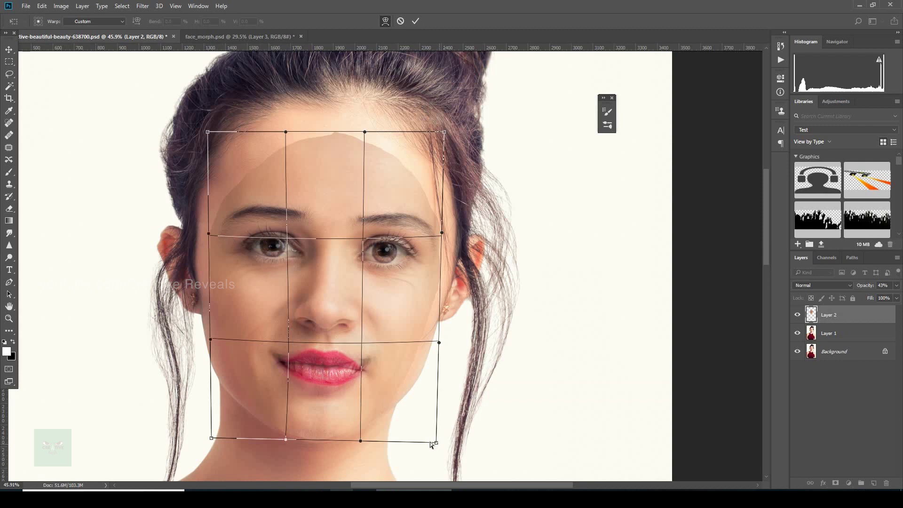
left_click_drag(430, 442, 424, 441)
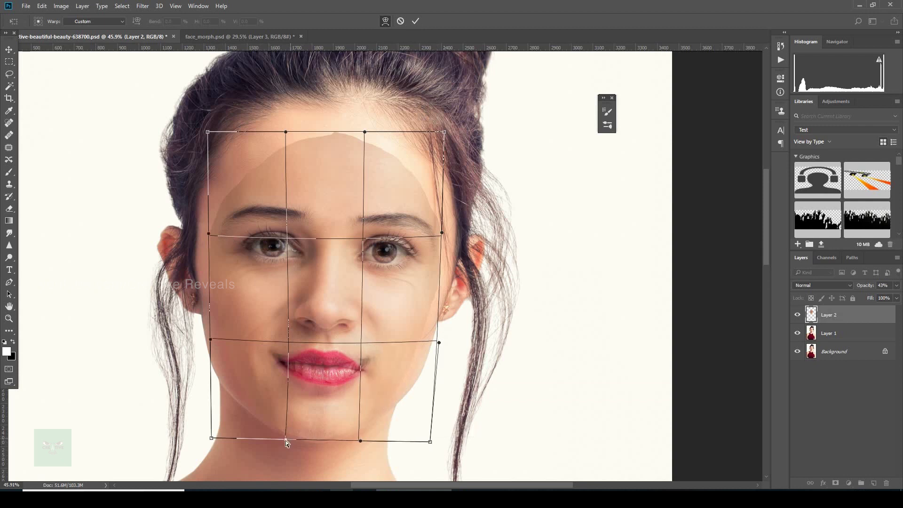
left_click_drag(284, 439, 286, 434)
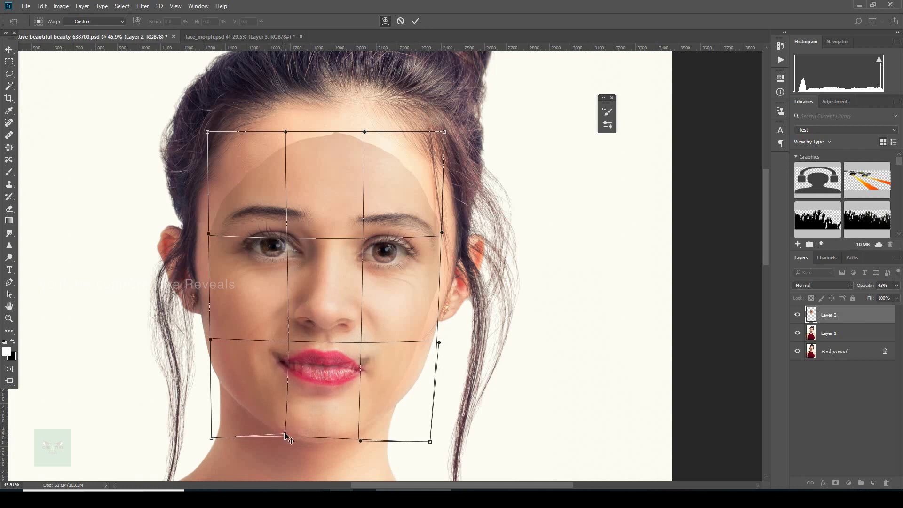
key("Return")
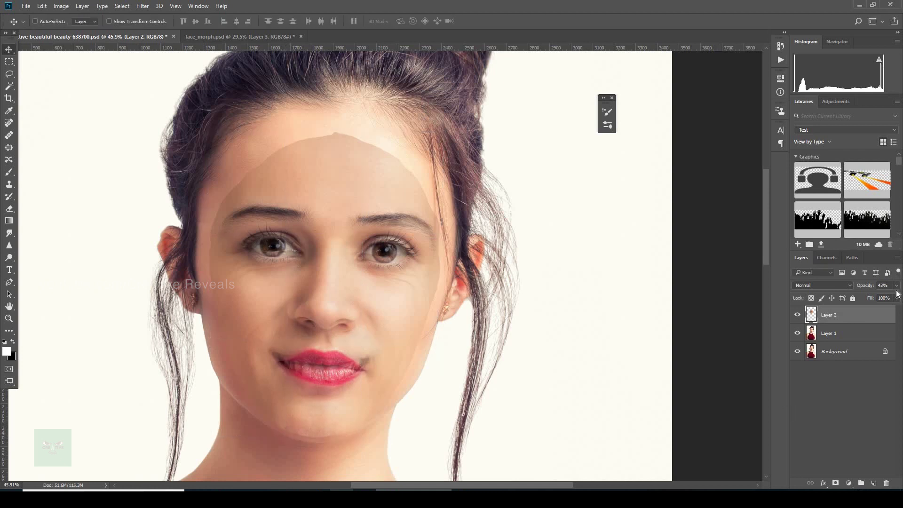
Set Layer 2's opacity back to 100% and save the document
left_click_drag(876, 298, 896, 297)
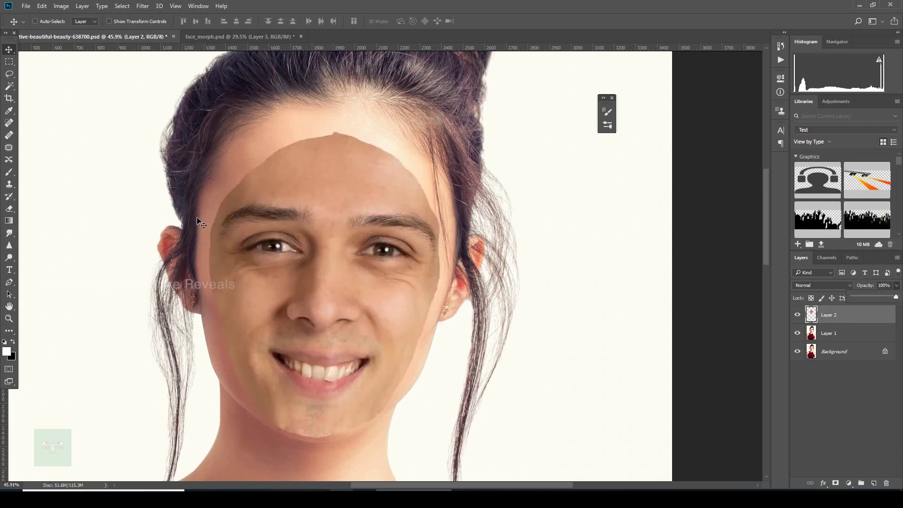
scroll(187, 212, "down", 3)
key("ctrl+s")
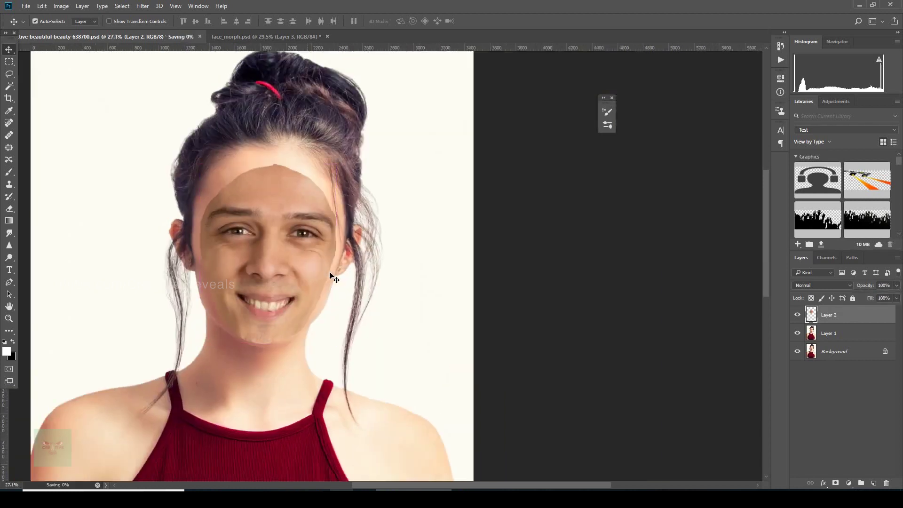
scroll(290, 338, "up", 3)
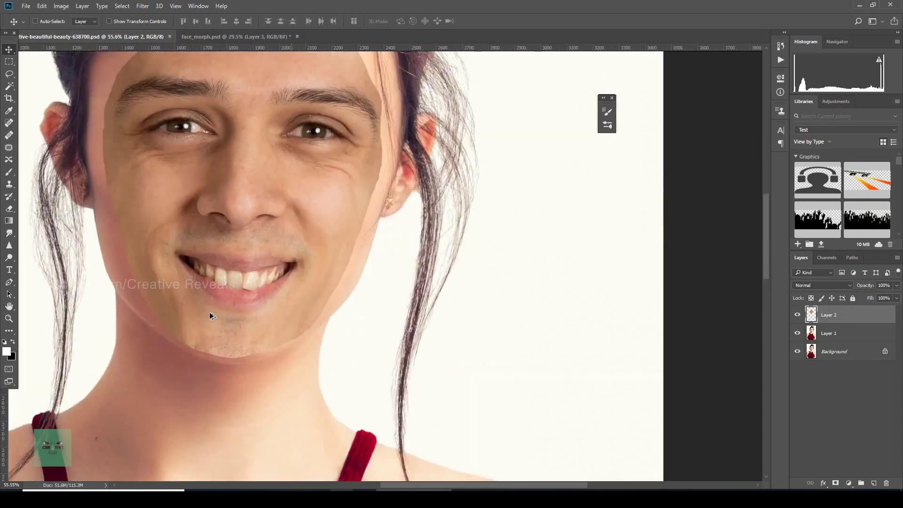
scroll(284, 252, "down", 1)
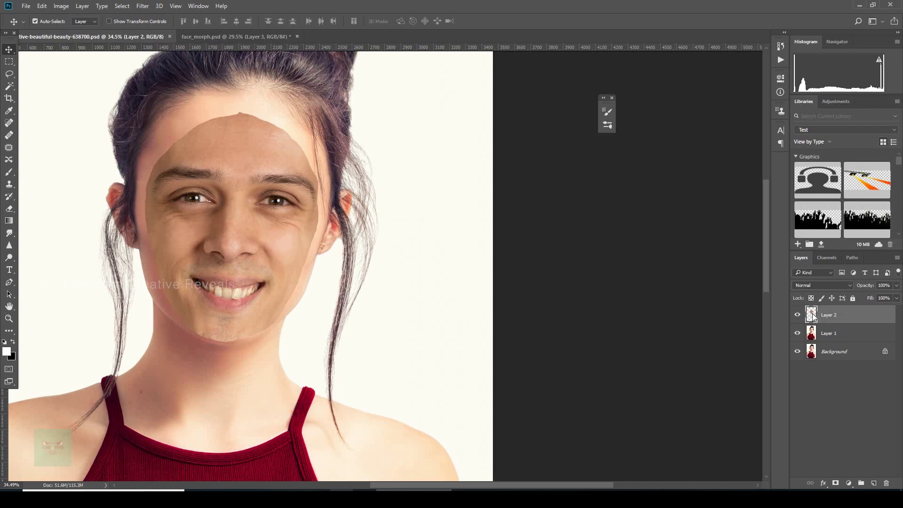
Load Layer 2's face outline as a selection and contract it by 15 pixels
left_click(813, 317, "ctrl")
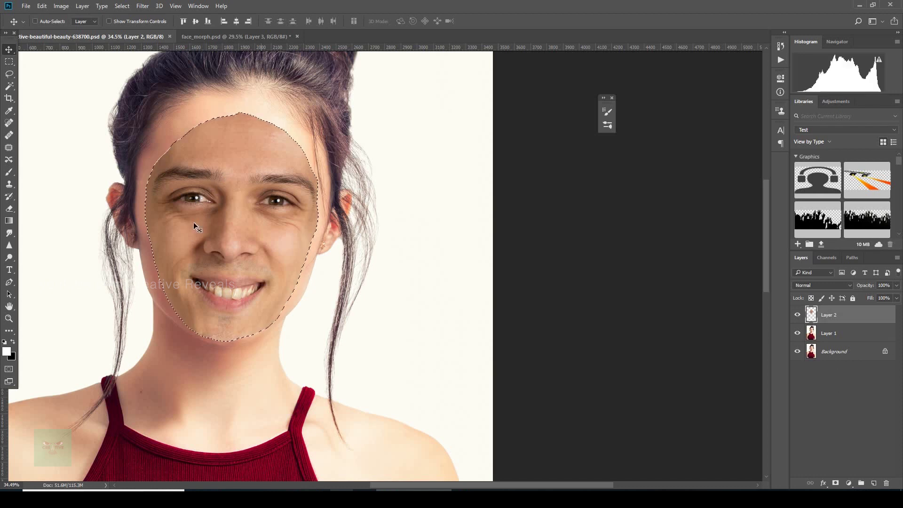
left_click(121, 6)
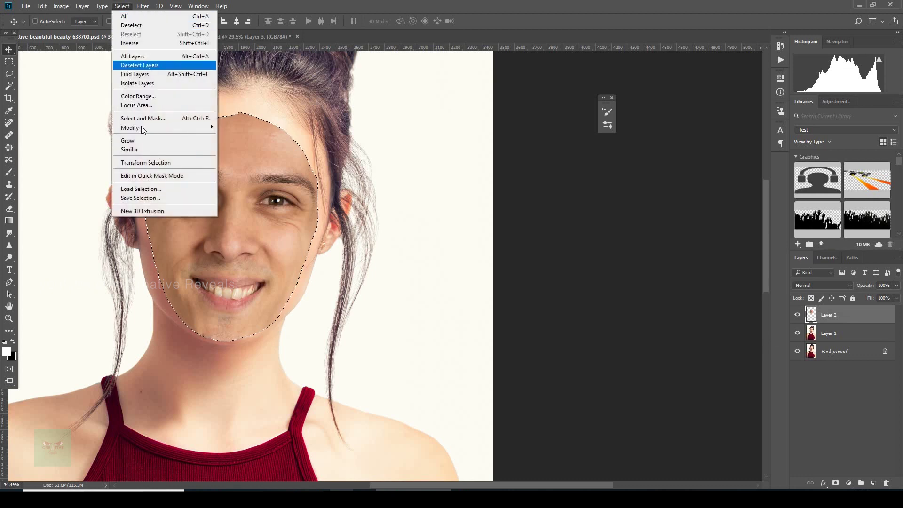
mouse_move(209, 127)
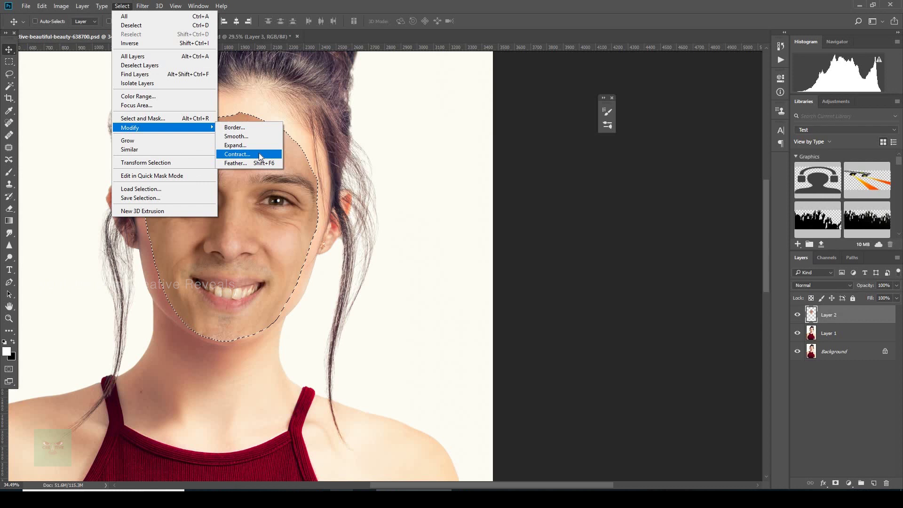
left_click(259, 157)
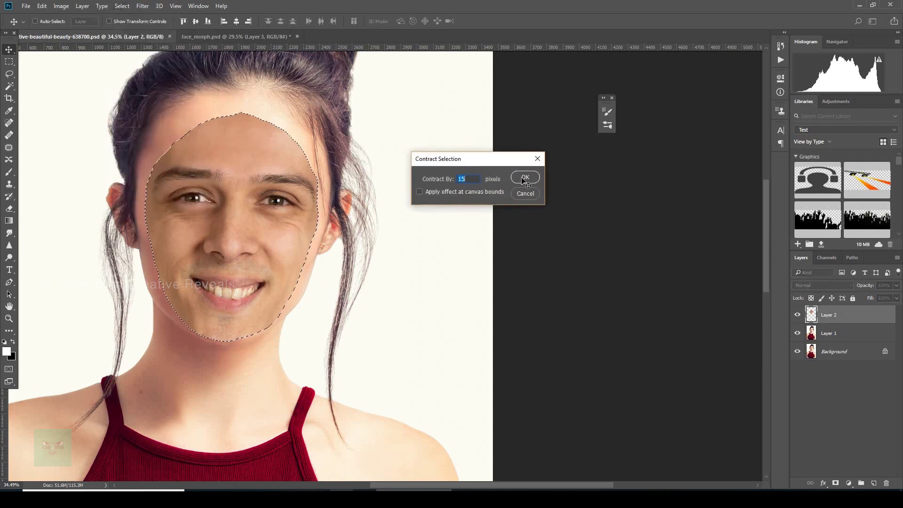
left_click(524, 178)
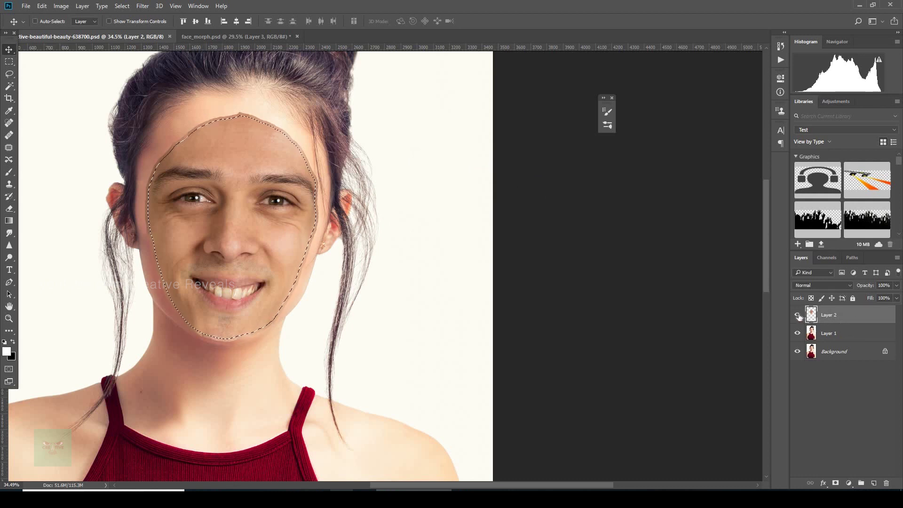
Delete the contracted face area from Layer 1, deselect, and make Layer 2 and Background visible again
left_click(797, 315)
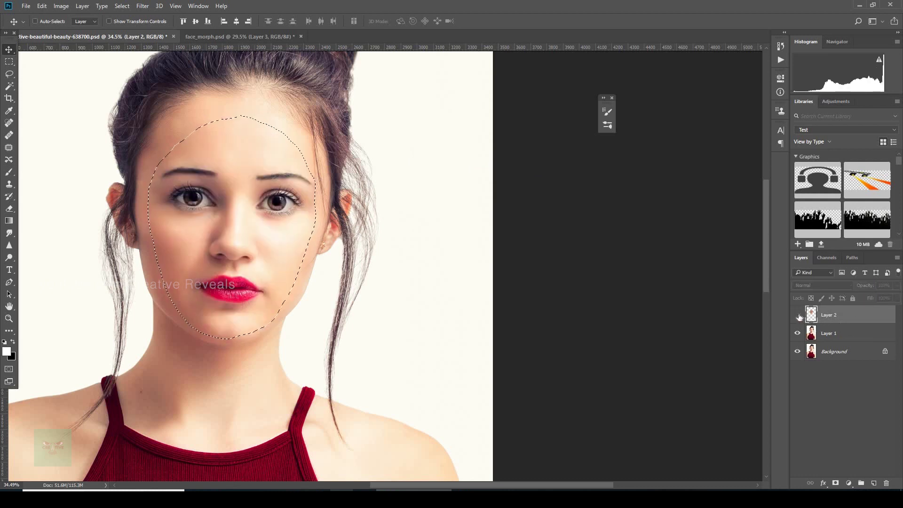
left_click(797, 352)
left_click(816, 334)
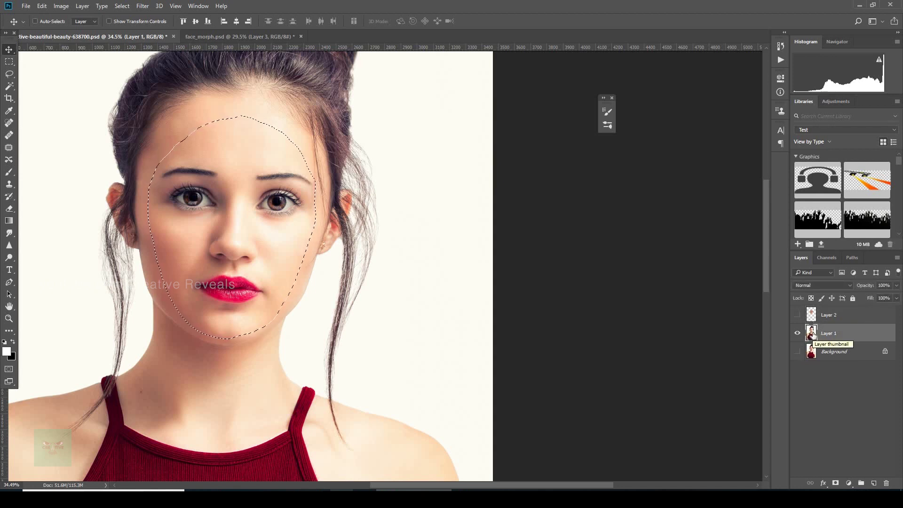
key("Delete")
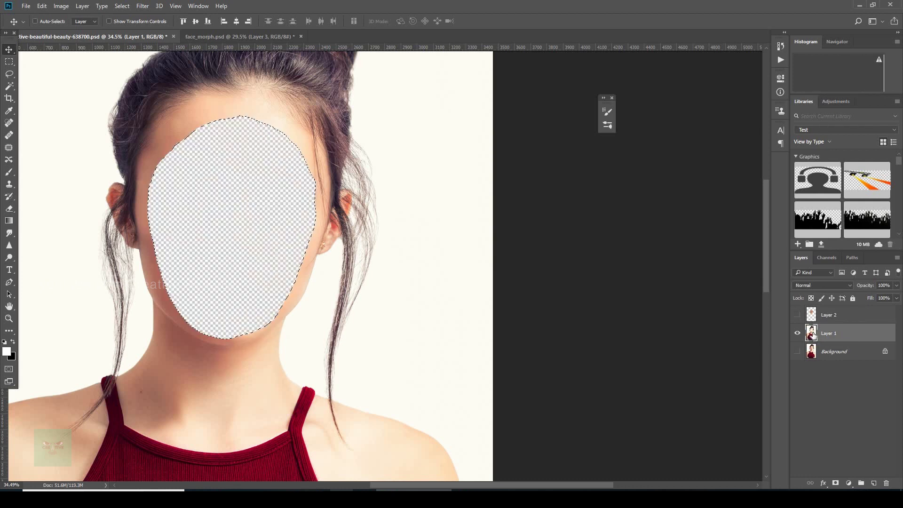
key("ctrl+d")
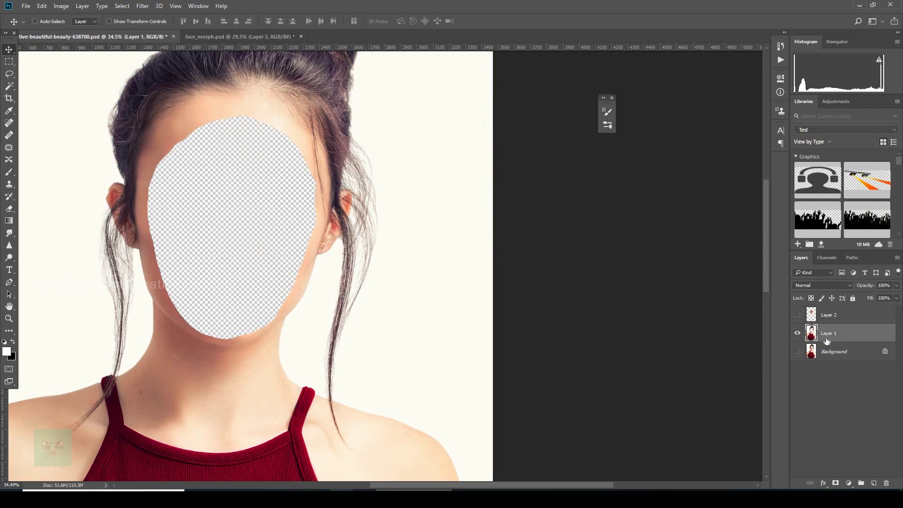
left_click(797, 315)
left_click(797, 351)
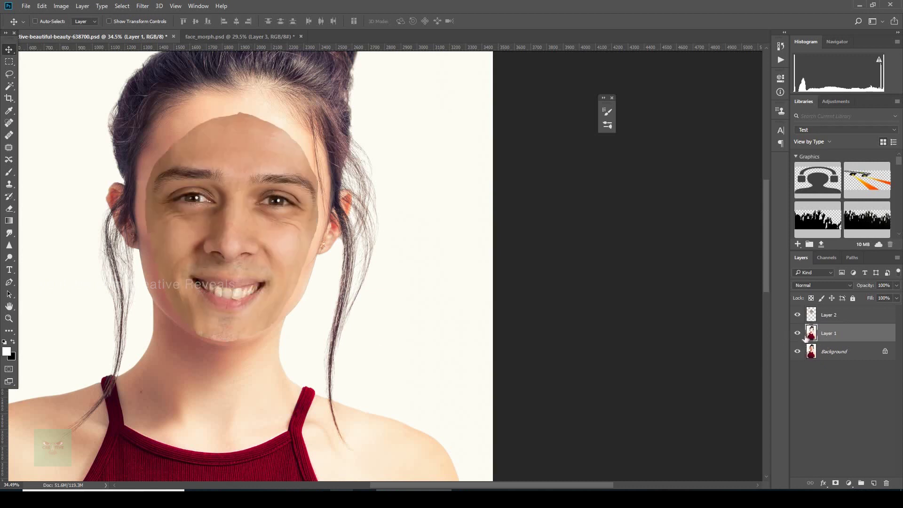
Reload Layer 2's face outline as a selection and select Layer 1 alongside Layer 2
left_click(816, 314)
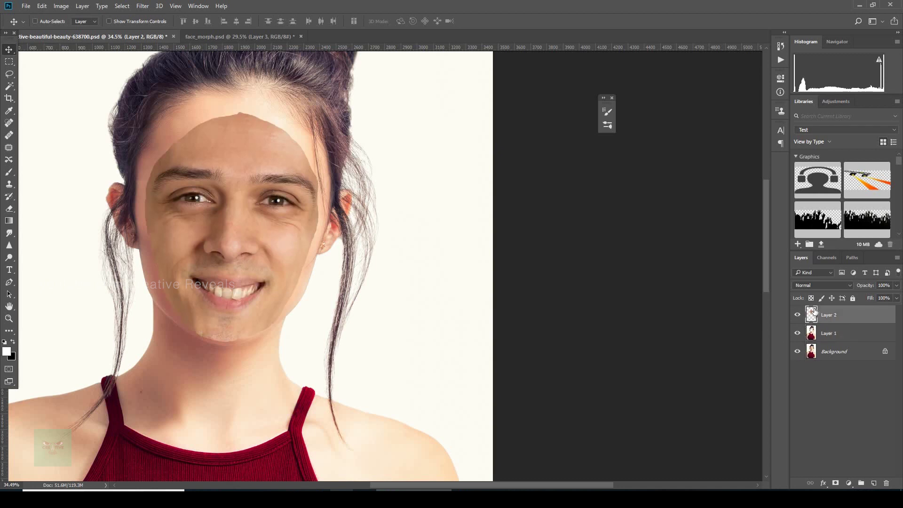
left_click(812, 314, "ctrl")
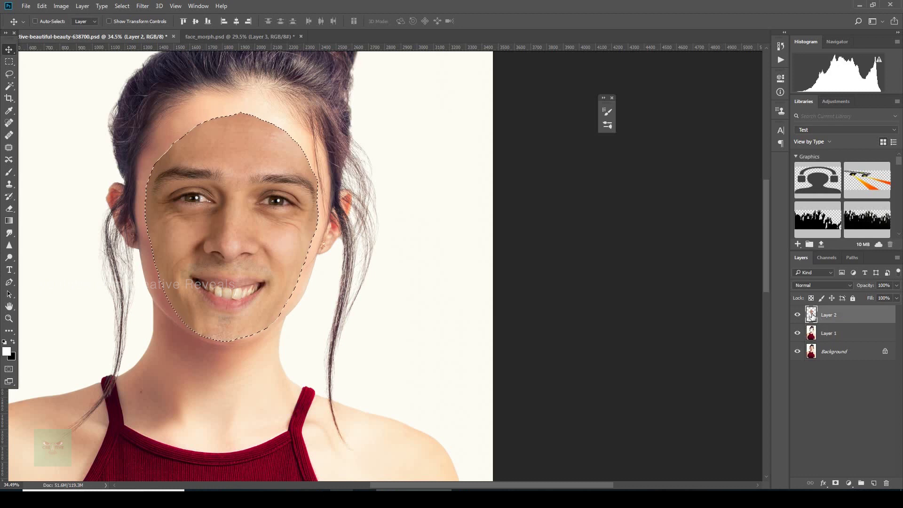
left_click(859, 337, "shift")
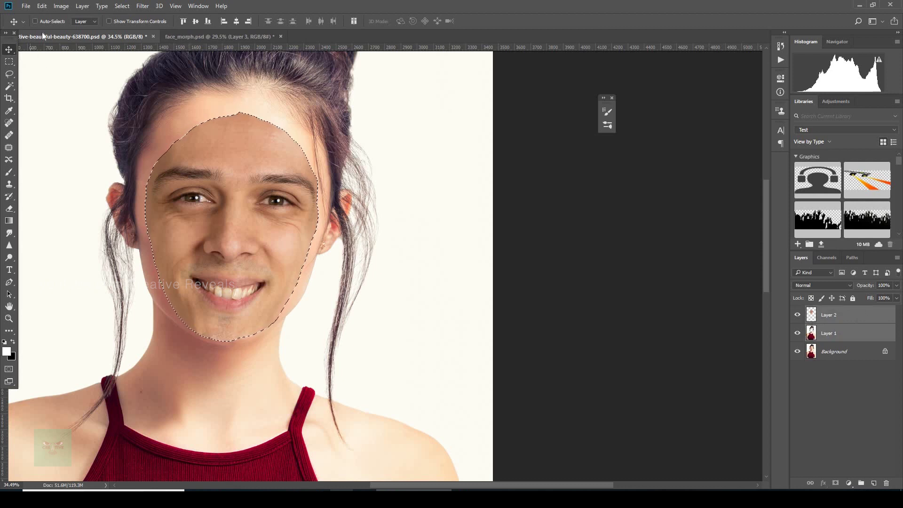
Auto-Blend the two layers as Panorama with Seamless Tones, dismiss the error, and deselect
left_click(41, 7)
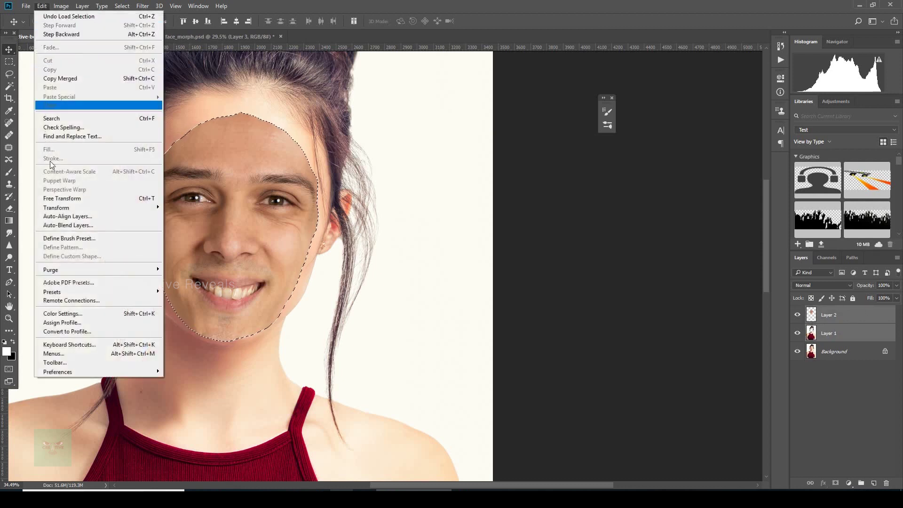
left_click(86, 230)
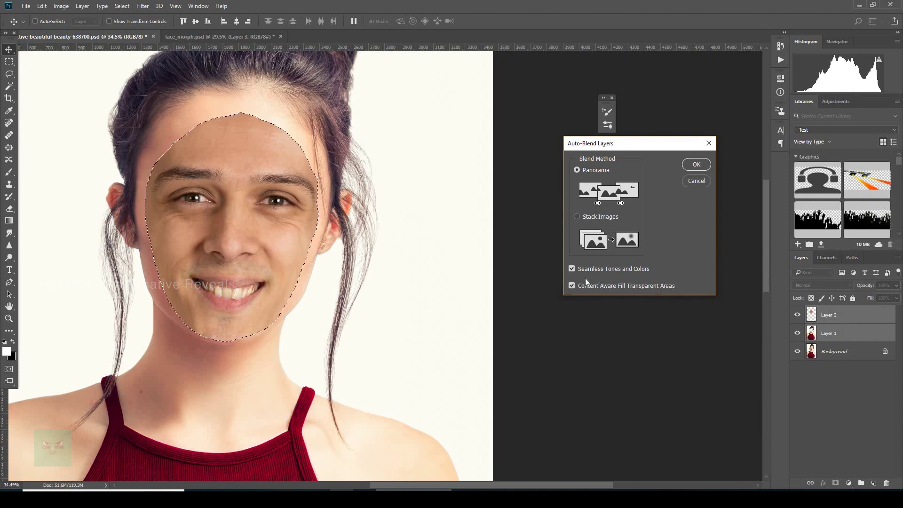
left_click(695, 165)
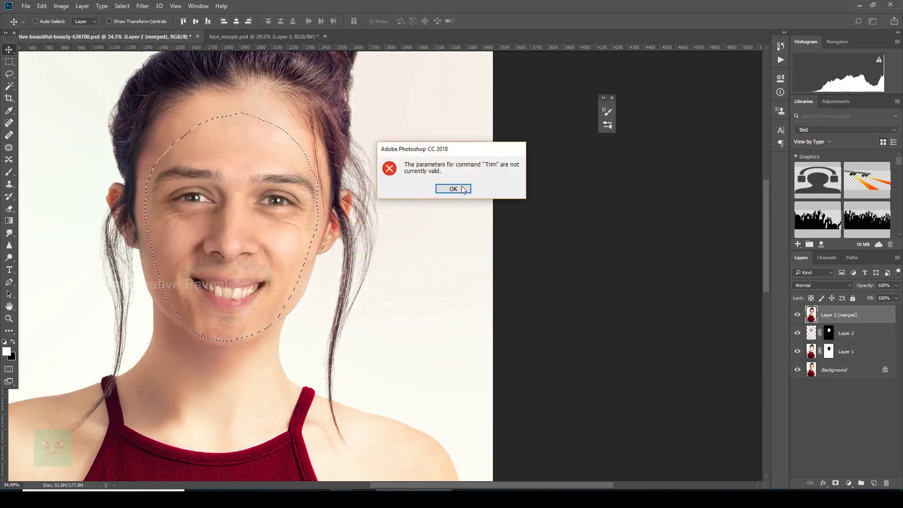
left_click(449, 189)
key("ctrl+d")
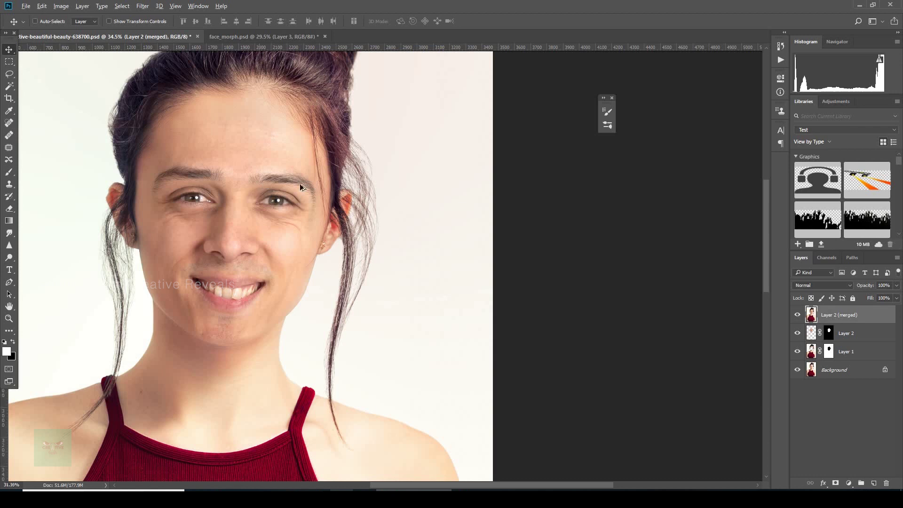
Zoom in on the blended face and select the Dodge tool with Midtones range at 8% exposure
scroll(301, 182, "down", 1)
scroll(301, 183, "down", 2)
scroll(427, 207, "up", 1)
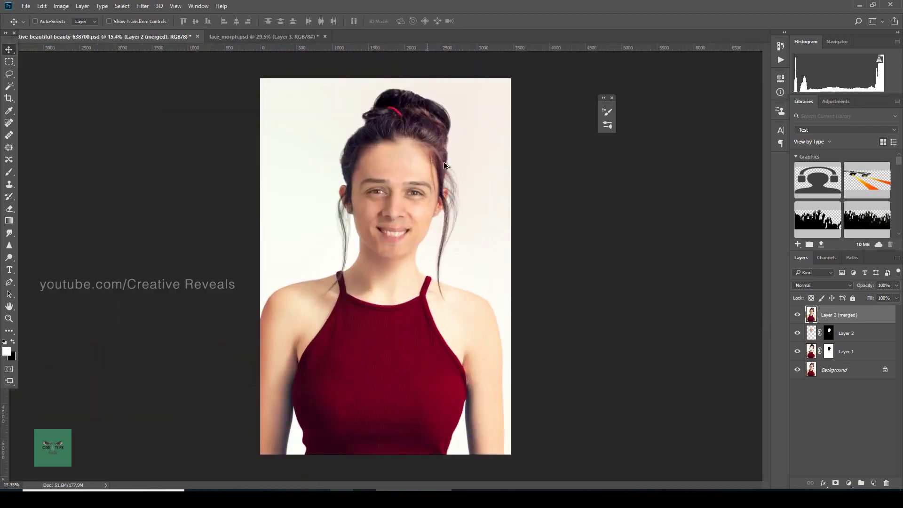
scroll(433, 188, "up", 1)
scroll(404, 163, "down", 2)
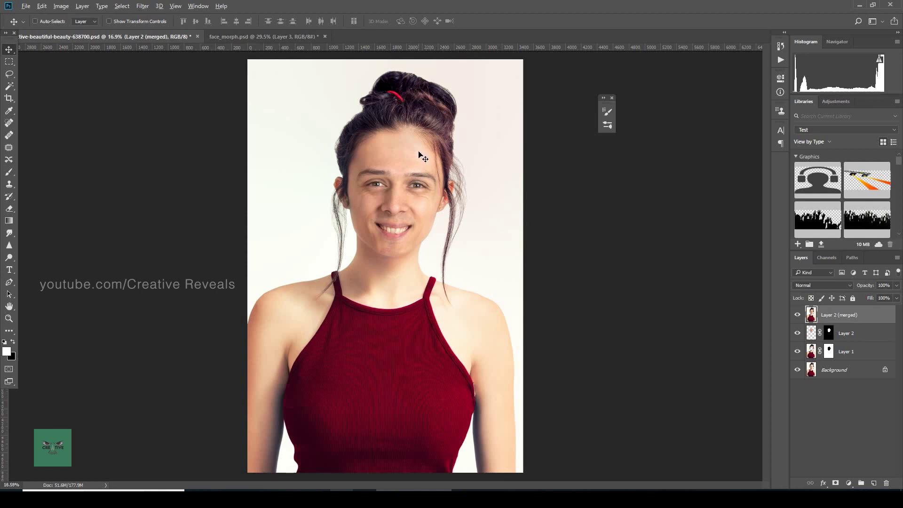
scroll(417, 154, "up", 3)
left_click_drag(299, 256, 297, 210)
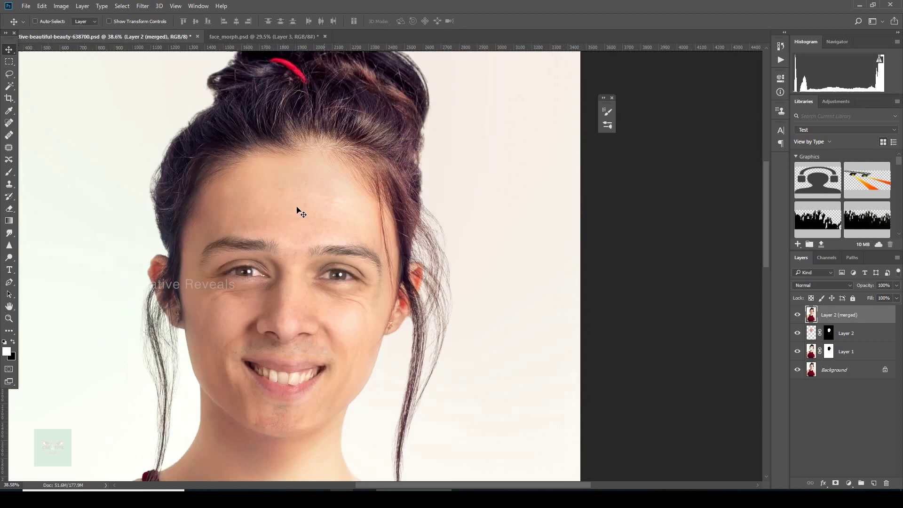
scroll(282, 193, "up", 2)
scroll(257, 193, "down", 1)
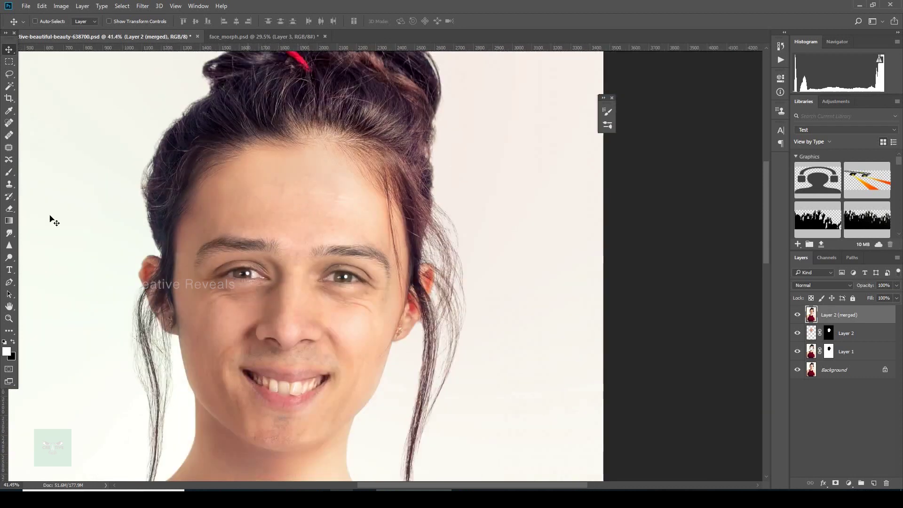
left_click(11, 257)
left_click(40, 266)
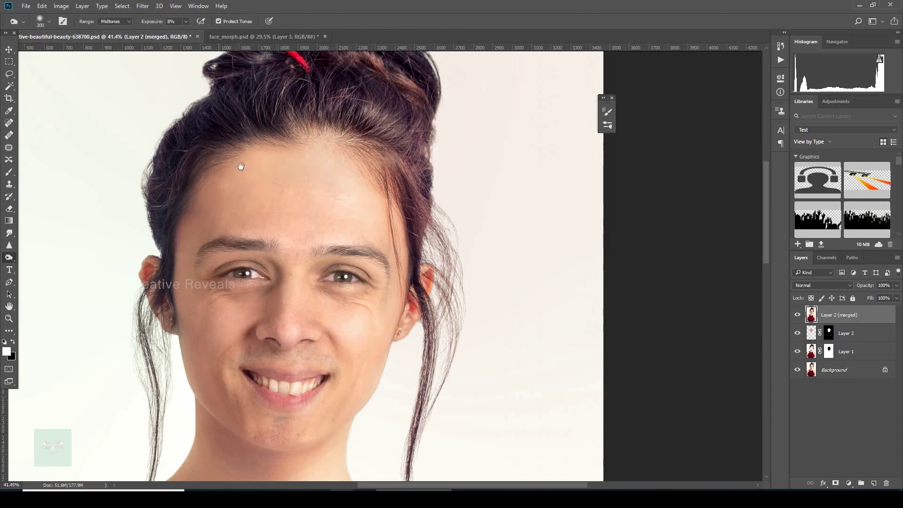
left_click_drag(240, 166, 271, 114)
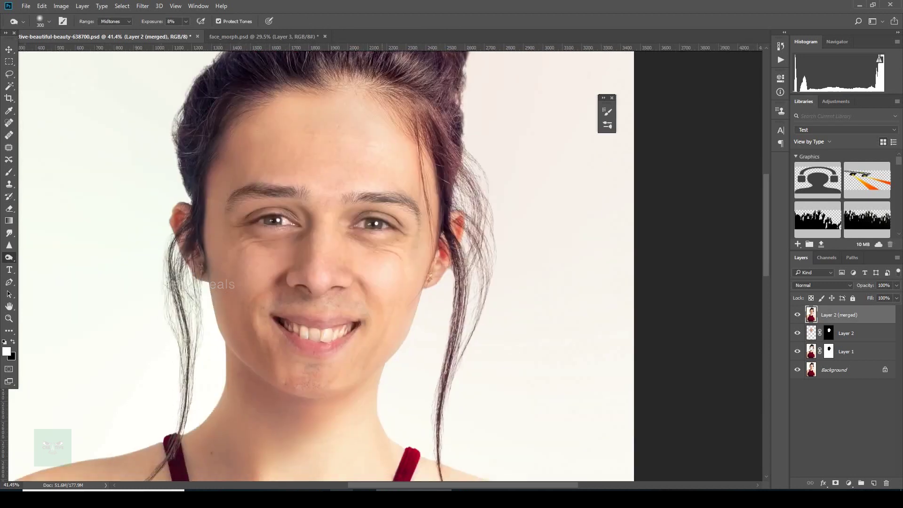